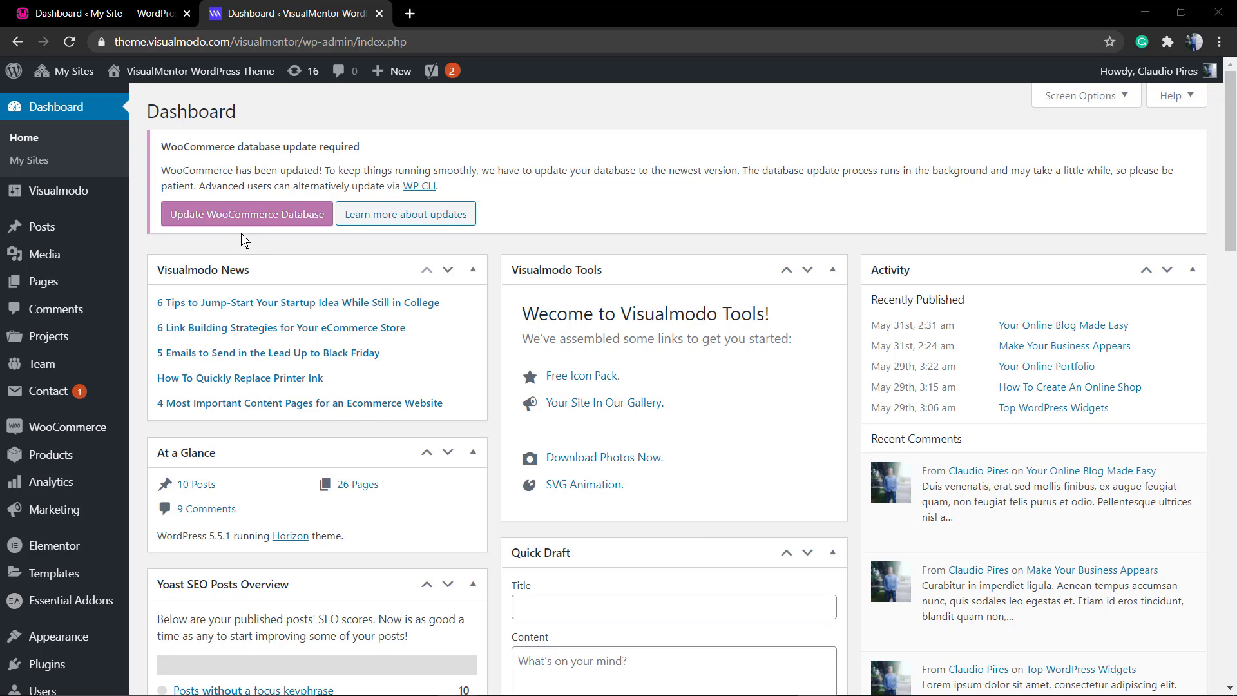
Bring up the Tools submenu in the VisualMentor admin sidebar to reach Export.
mouse_move(51, 285)
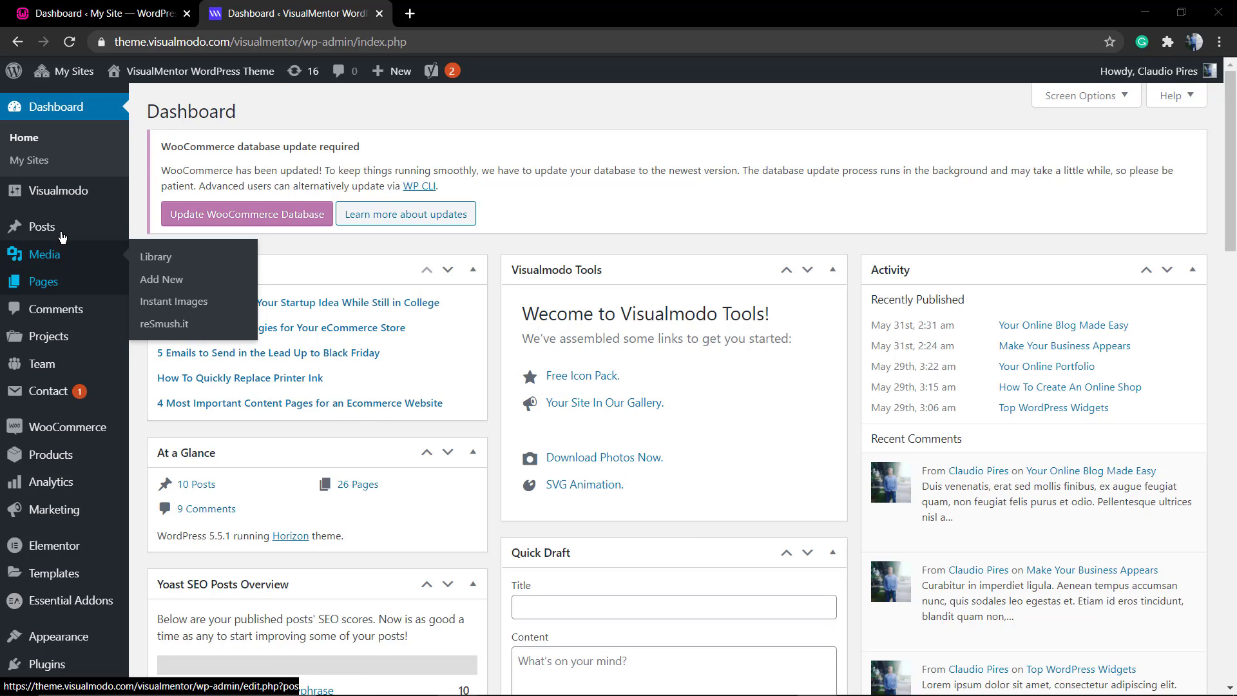
mouse_move(62, 237)
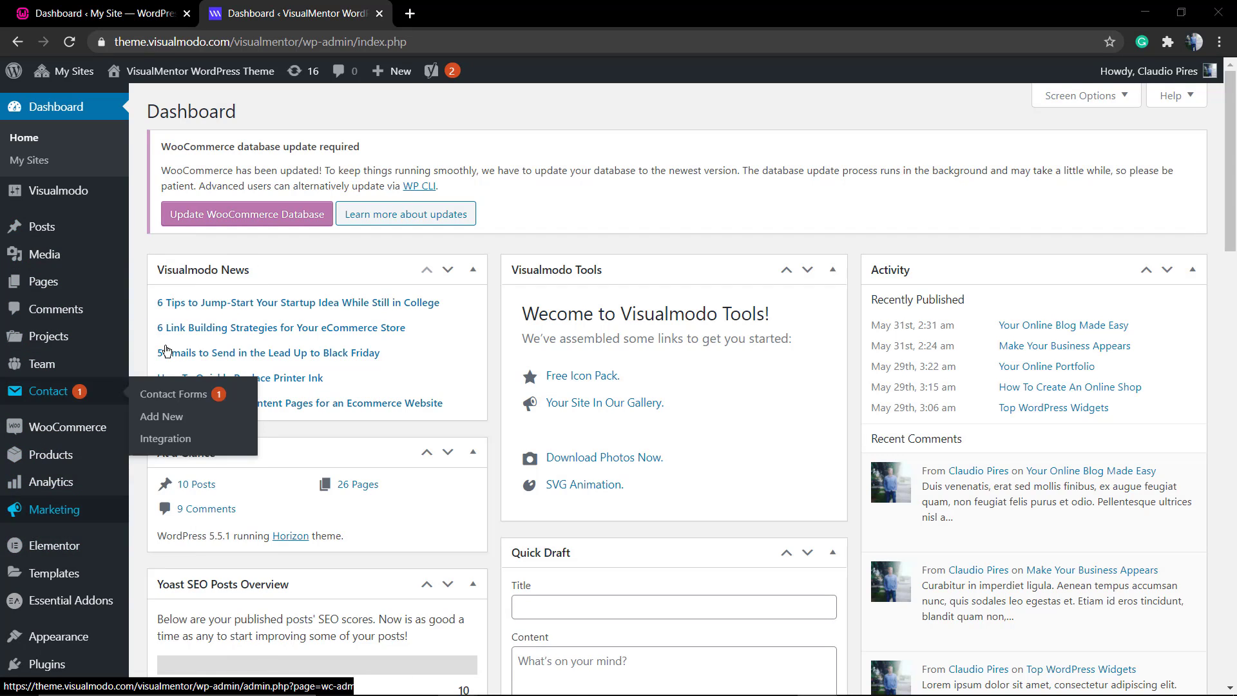
scroll(232, 329, "down", 2)
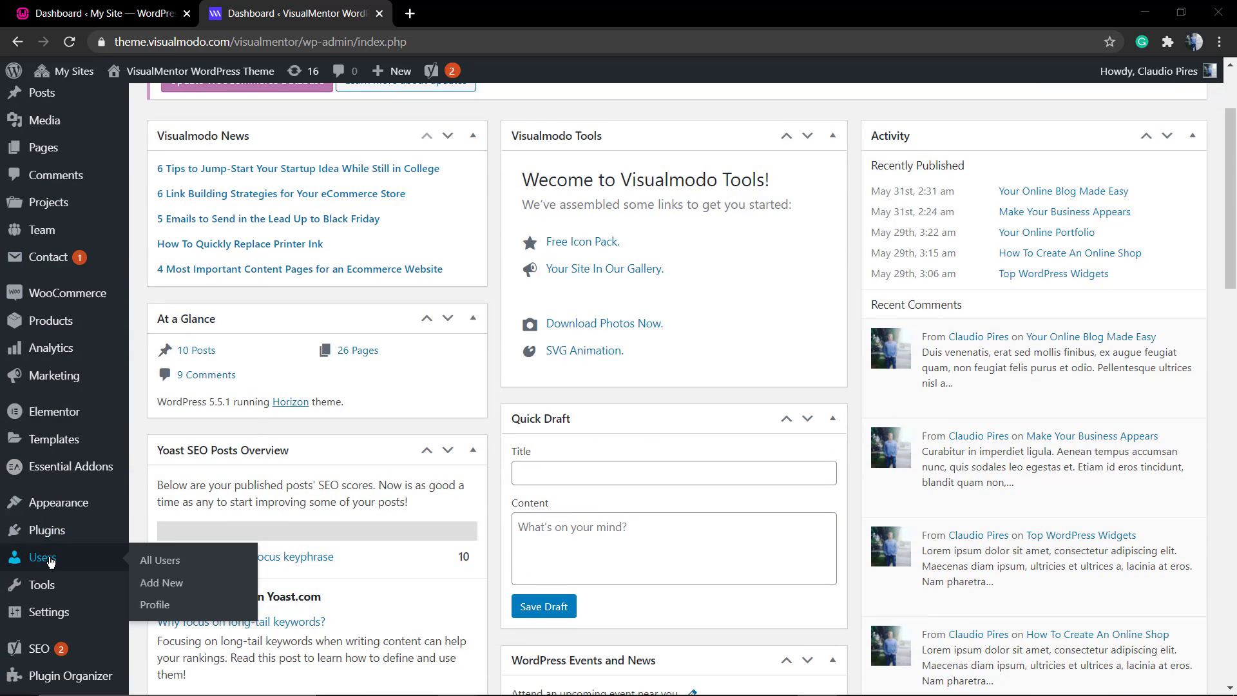
mouse_move(46, 589)
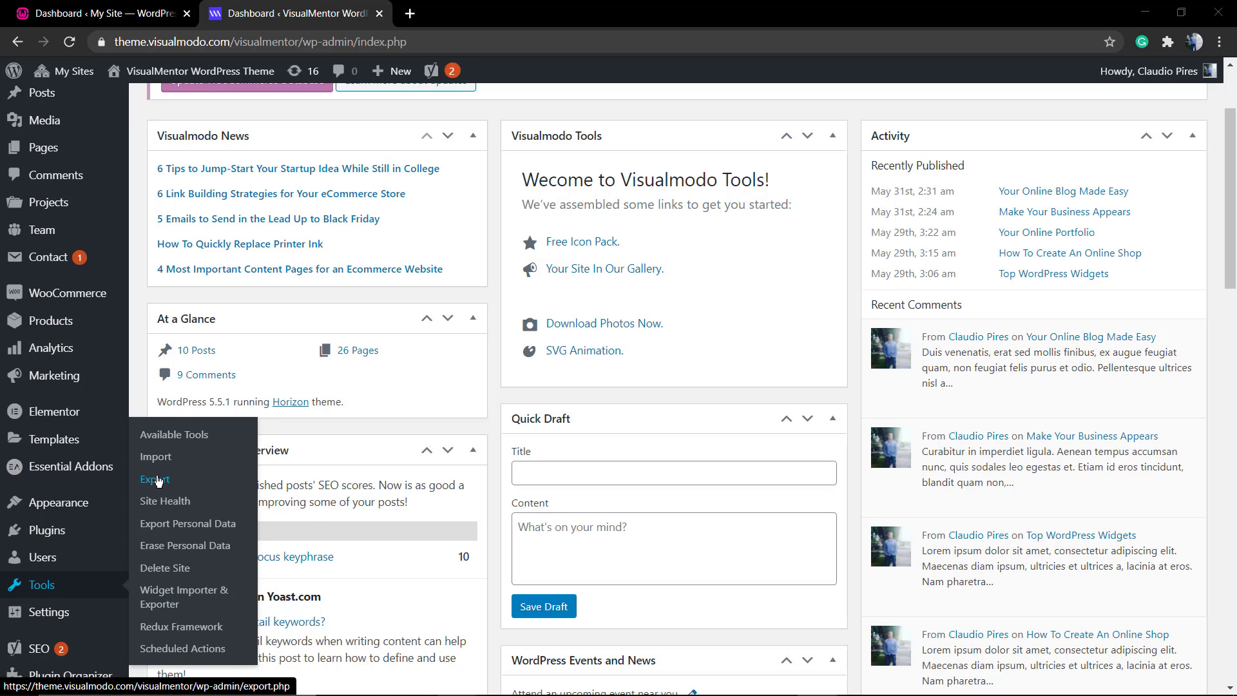
Open the VisualMentor Export page, then visit Plugins, Export and Import on the localhost site.
left_click(156, 480)
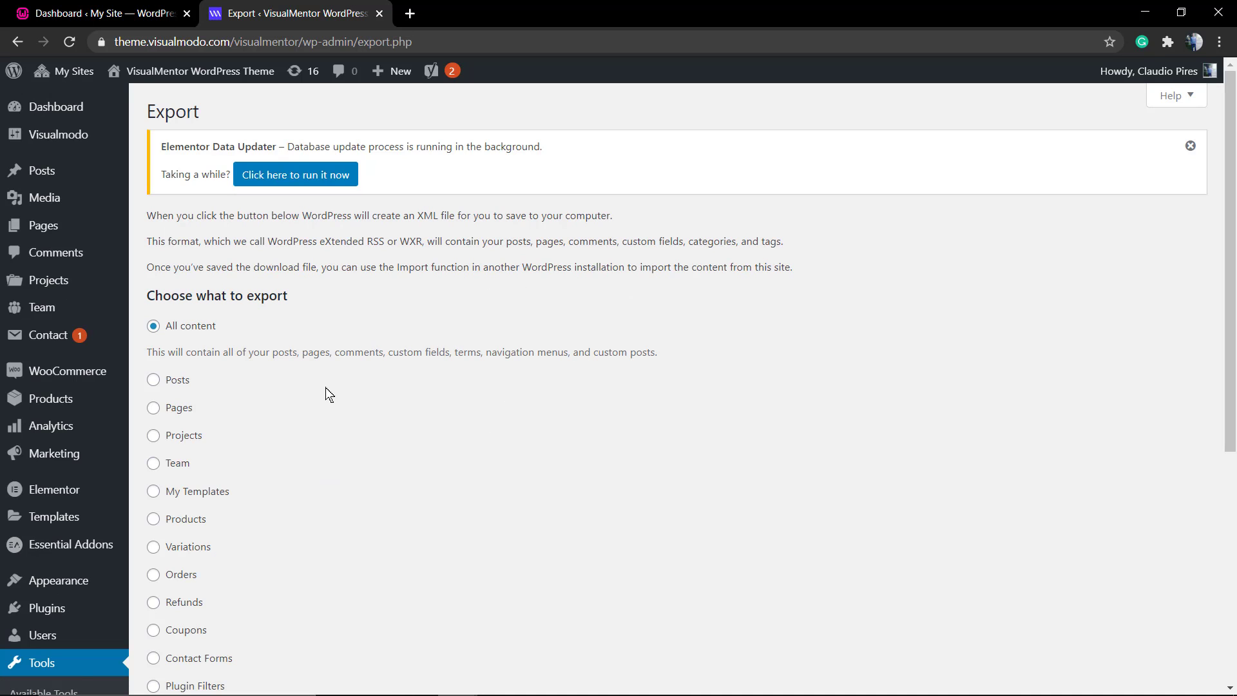
left_click(112, 14)
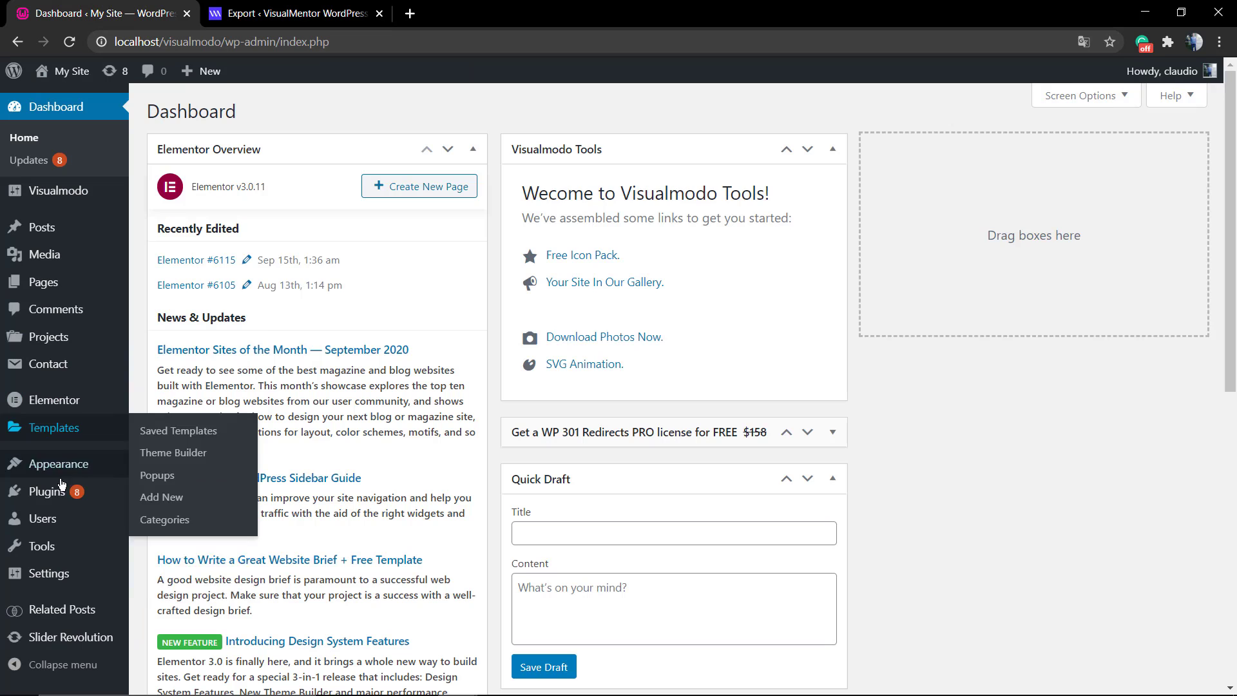
left_click(132, 480)
scroll(311, 420, "down", 20)
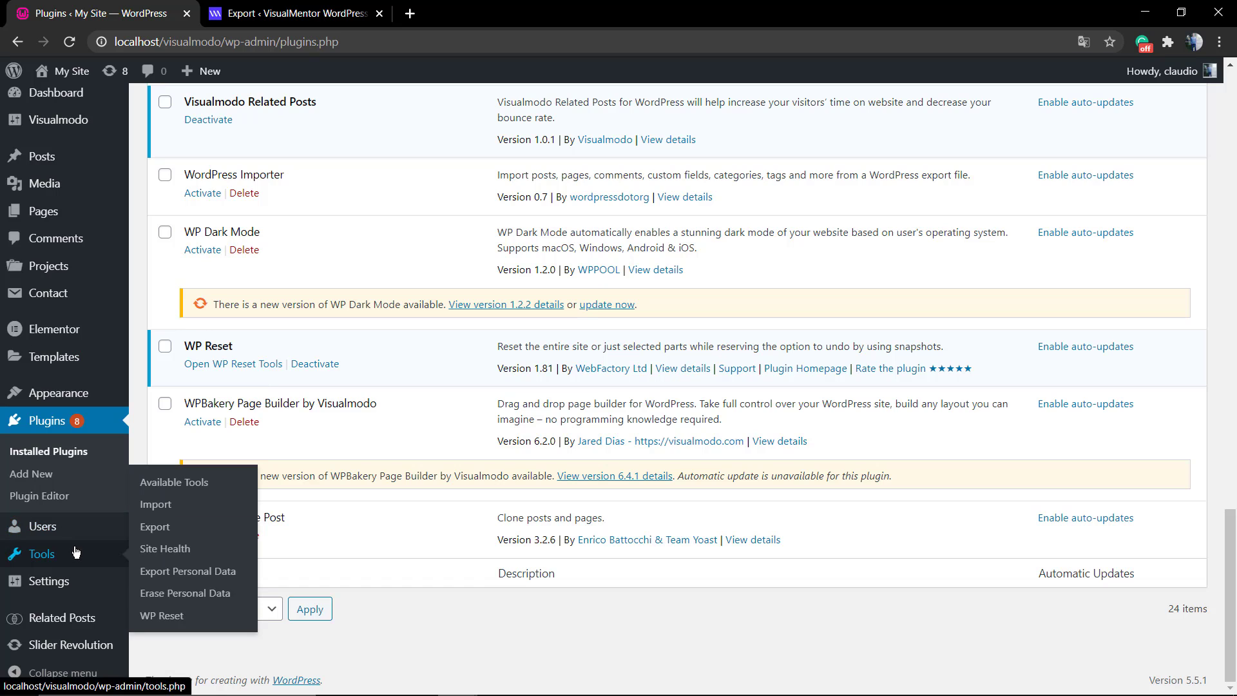
left_click(166, 528)
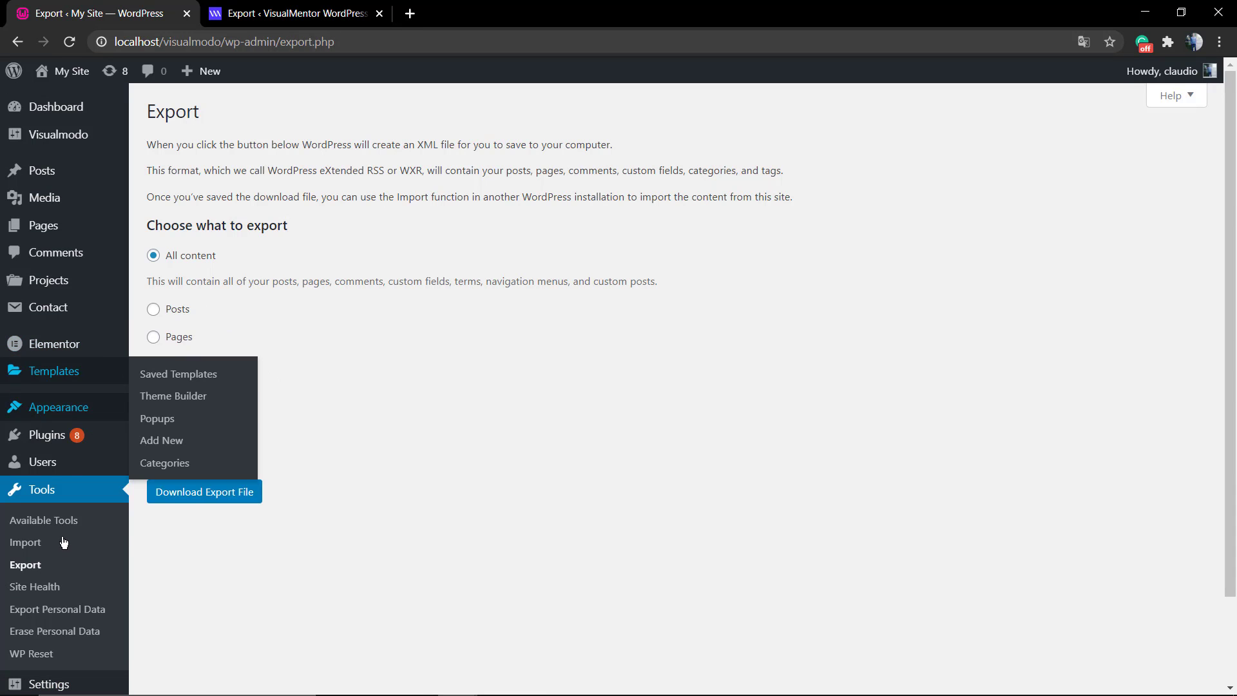
left_click(29, 543)
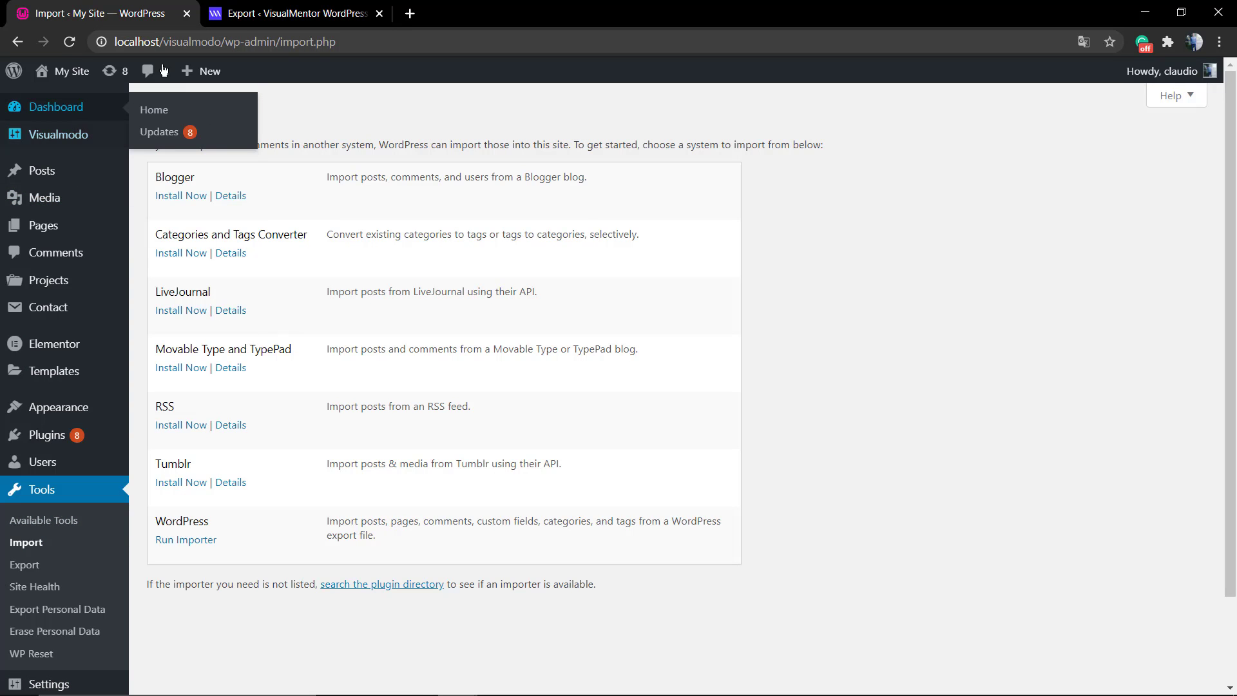
On the VisualMentor Export page, try the Pages option, then revert to All content.
left_click(240, 18)
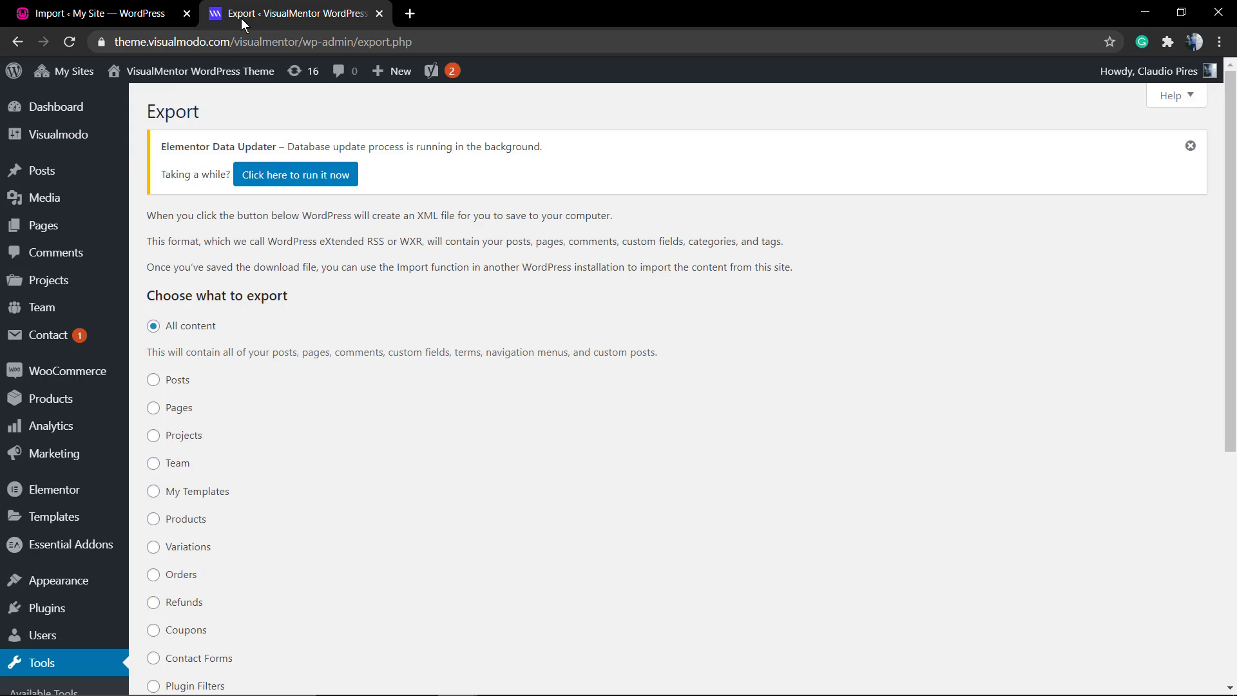
scroll(215, 328, "down", 2)
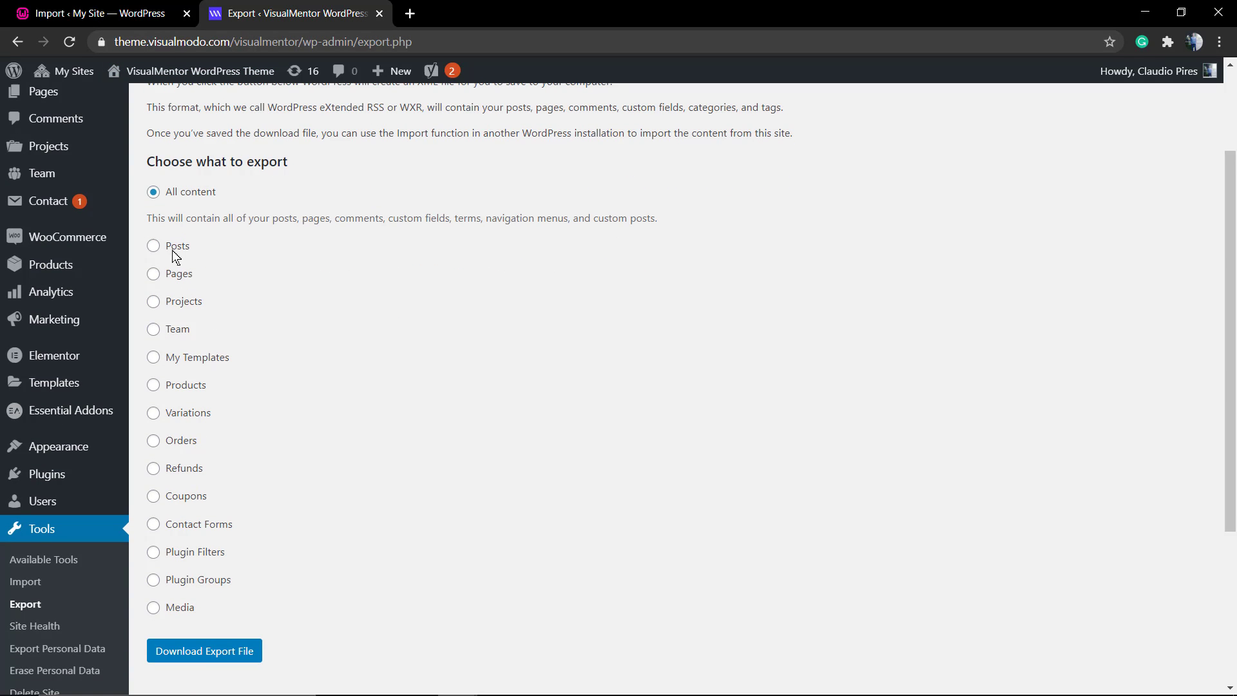
left_click(183, 278)
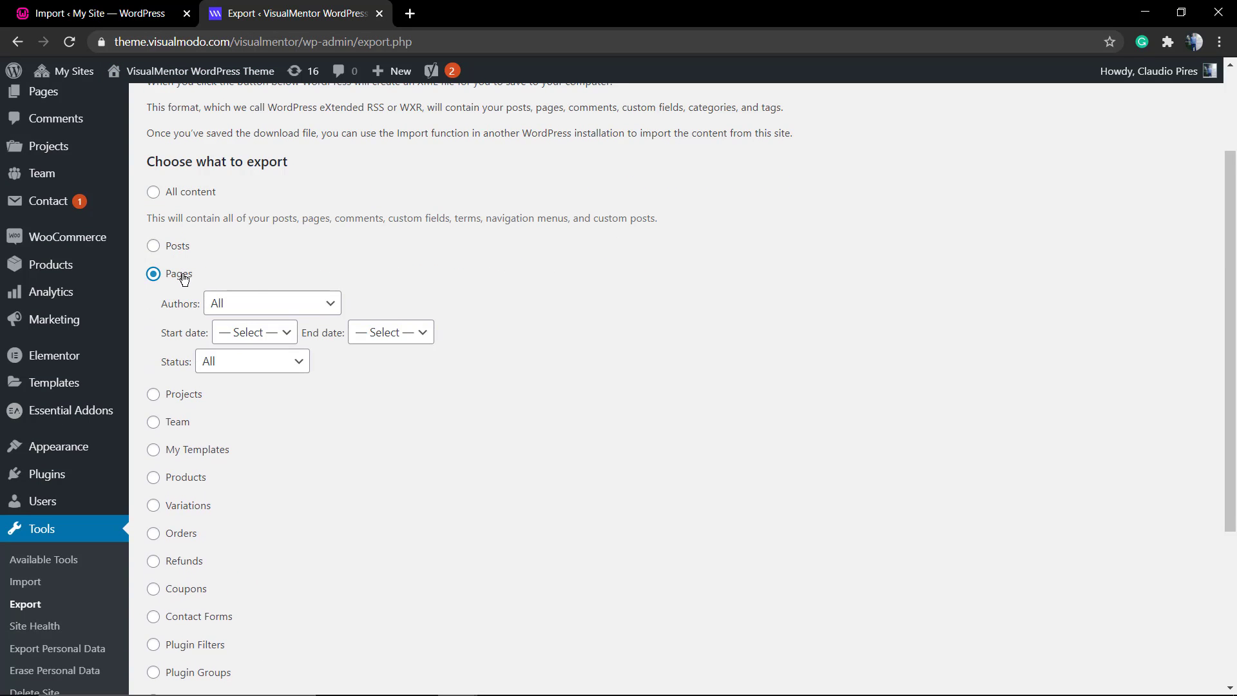
left_click(177, 251)
left_click(176, 393)
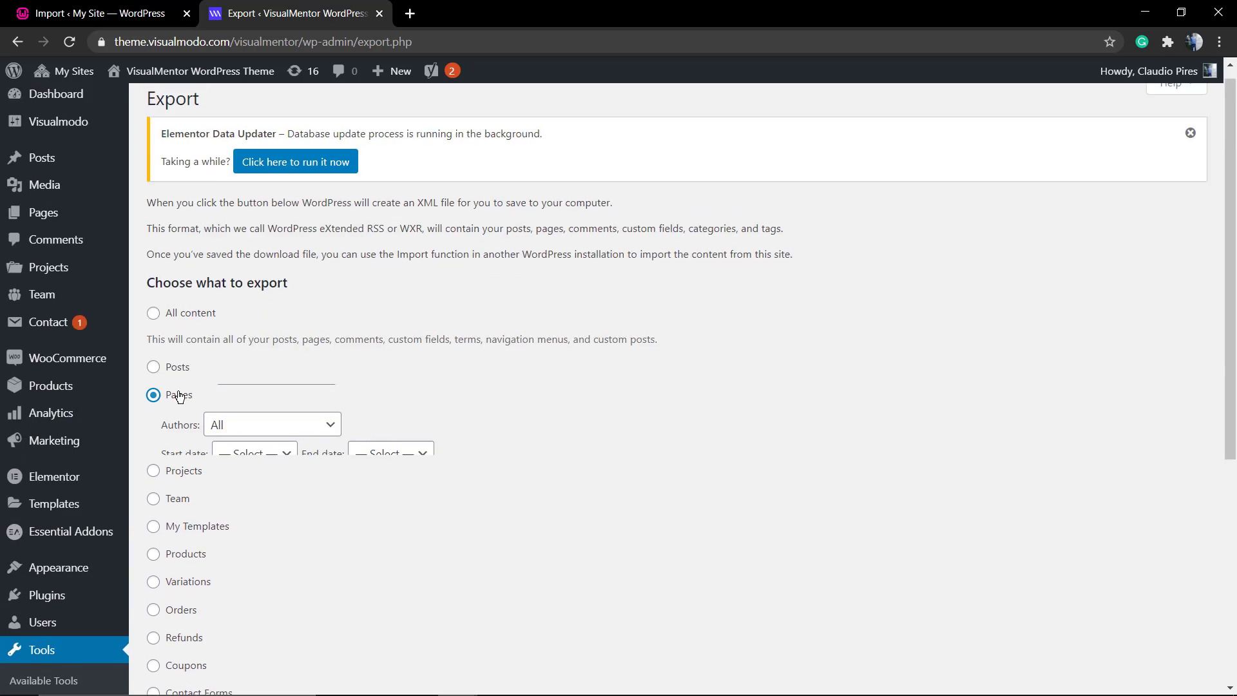
scroll(175, 419, "down", 5)
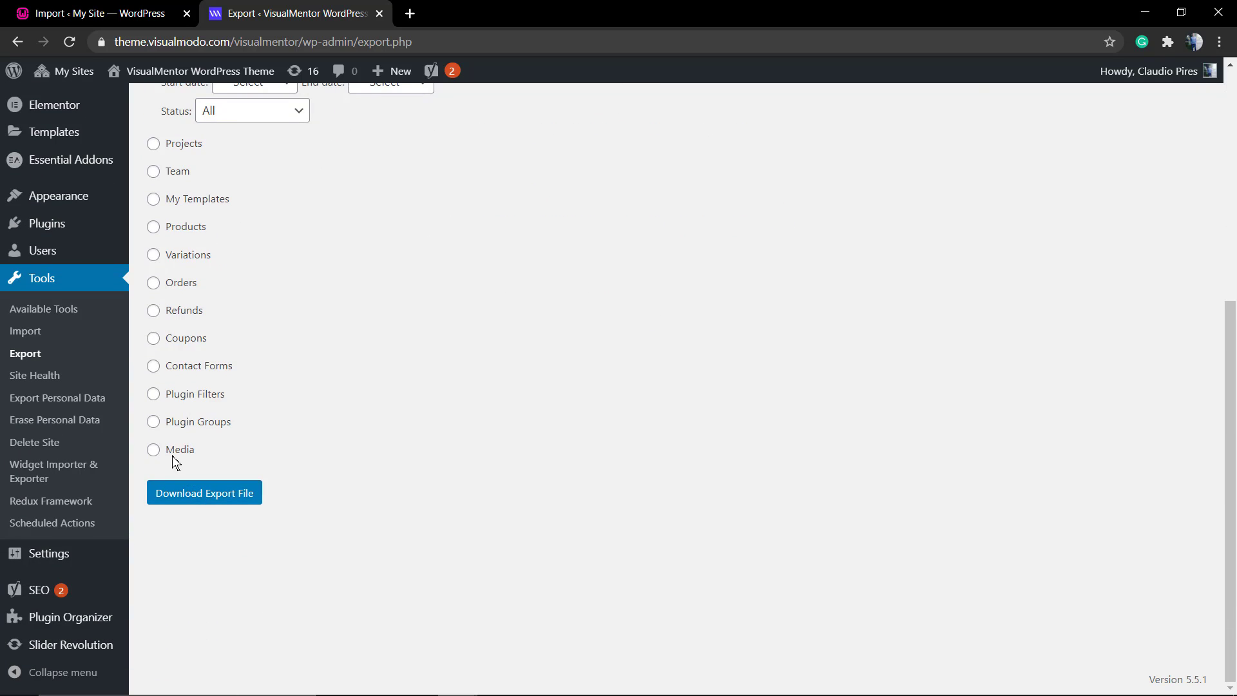
scroll(192, 222, "up", 4)
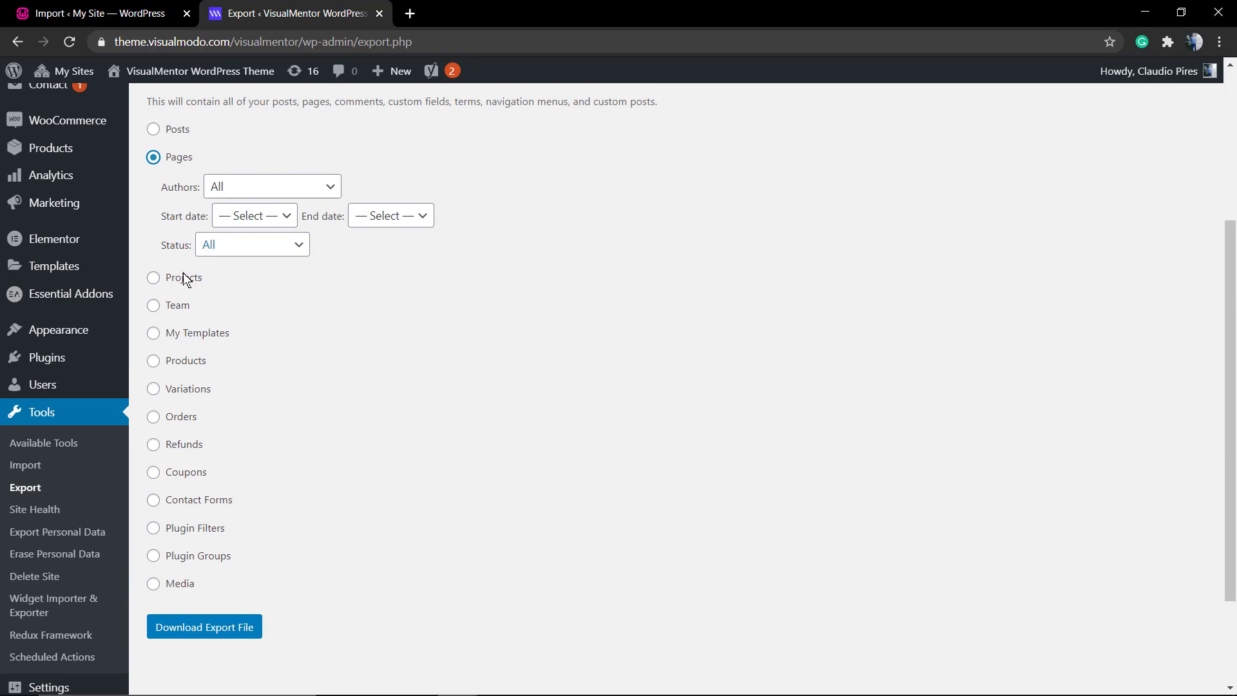
left_click(177, 213)
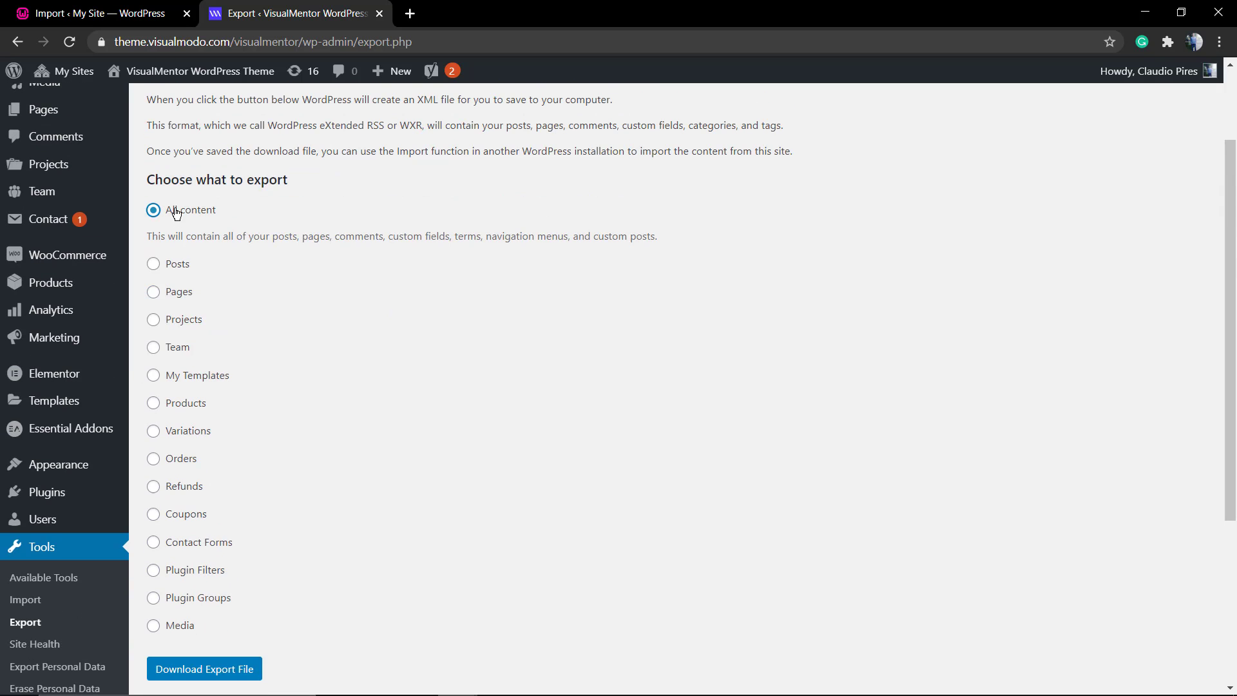
Choose Posts with Categories left on All and download the export file.
left_click(172, 270)
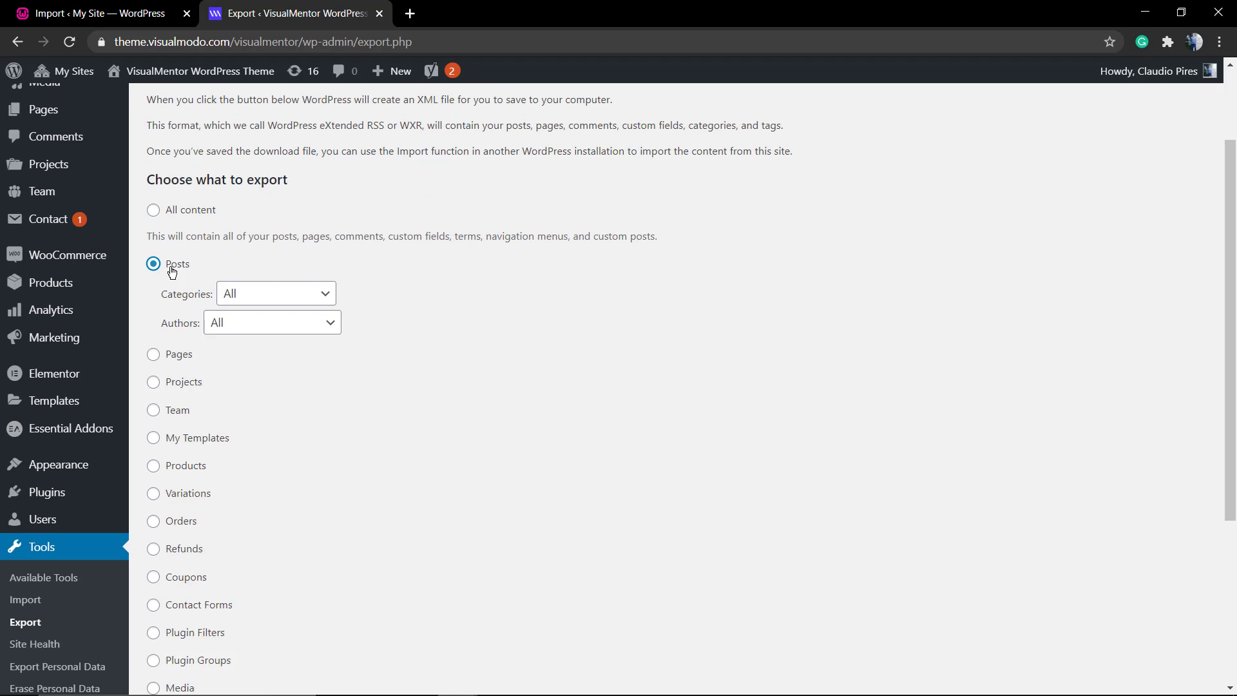
scroll(204, 350, "down", 4)
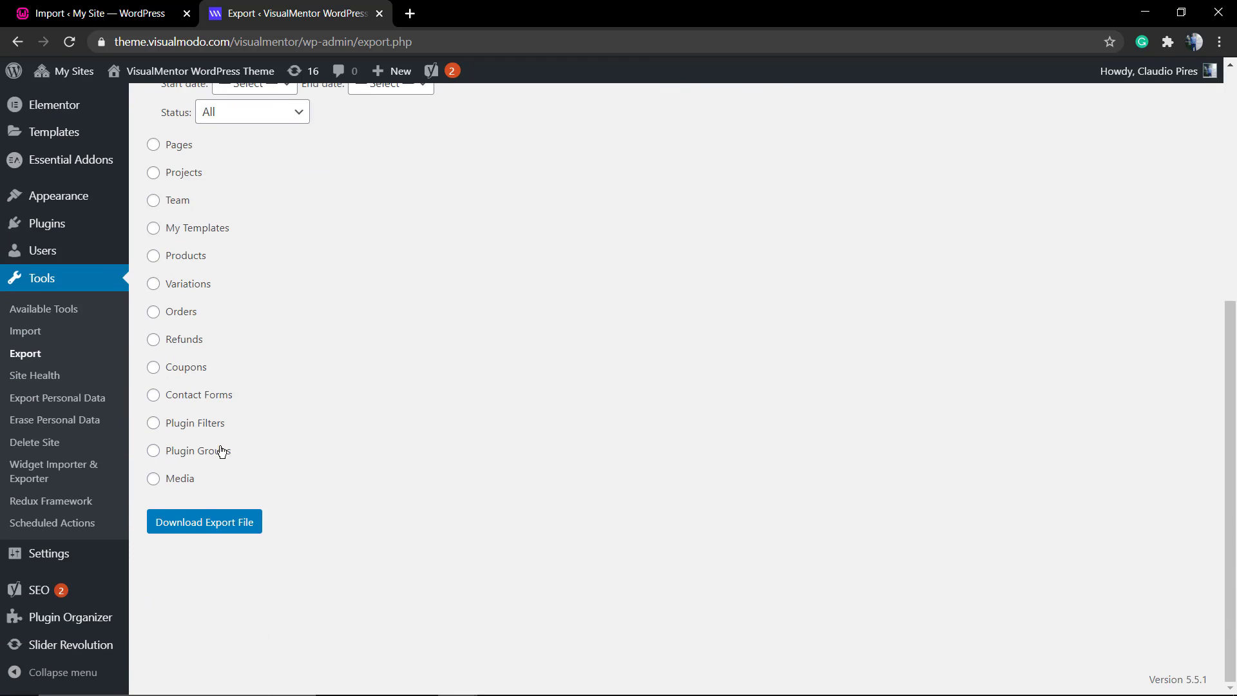
scroll(221, 450, "up", 6)
left_click(285, 411)
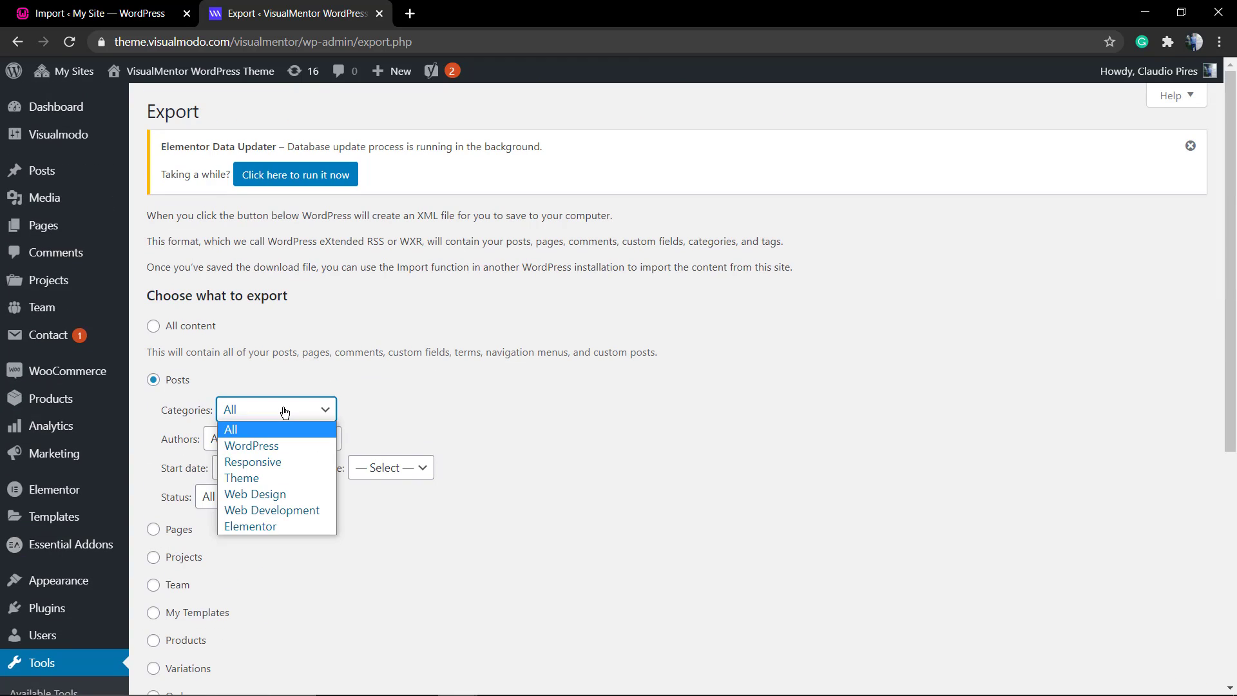
left_click(230, 429)
scroll(199, 451, "down", 6)
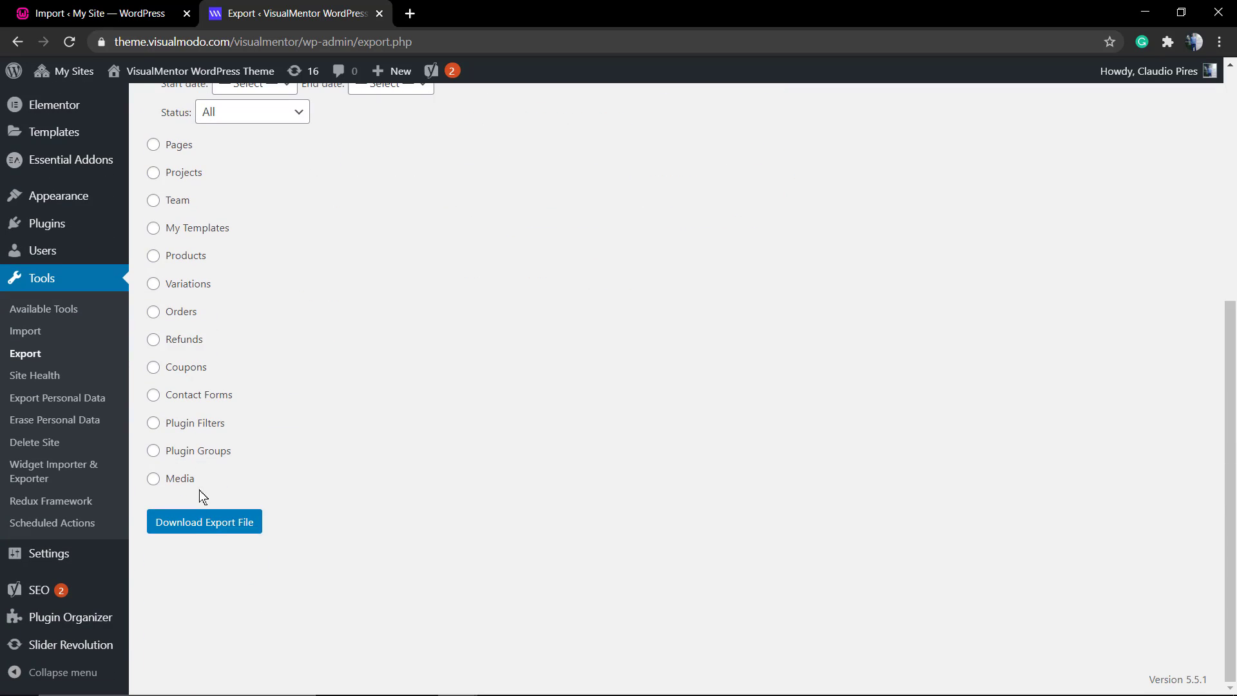
left_click(201, 525)
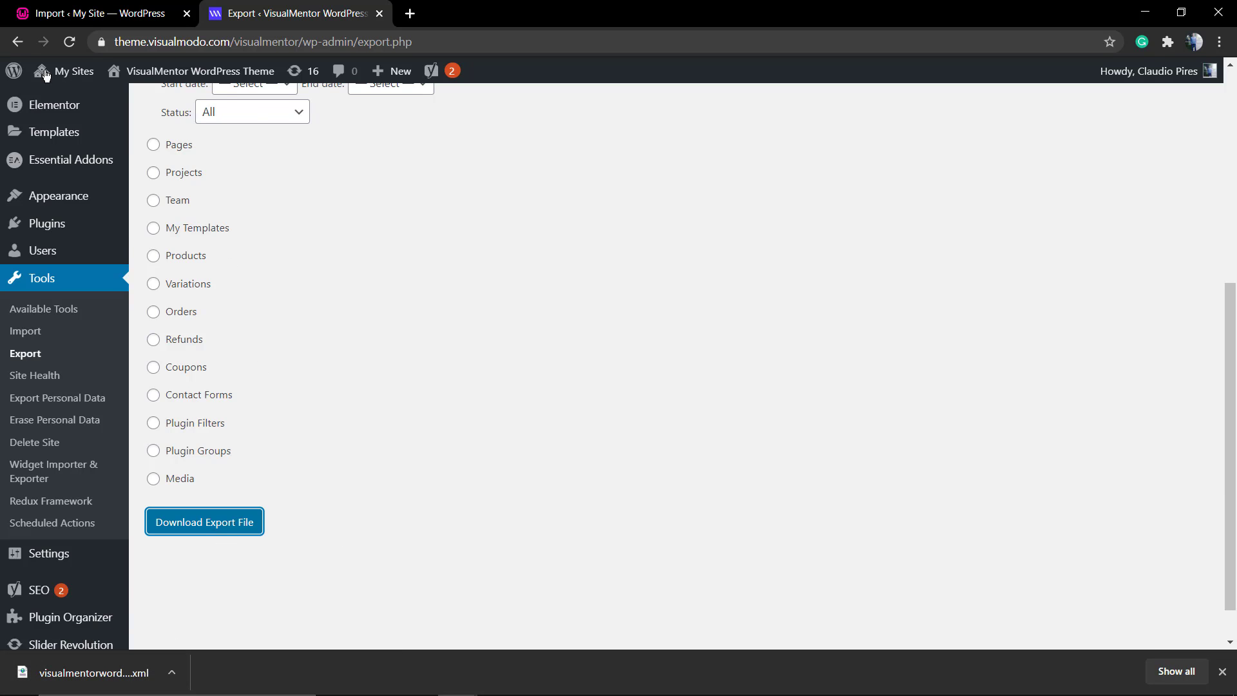
On the localhost site, reload Tools > Import and run the WordPress importer.
left_click(92, 14)
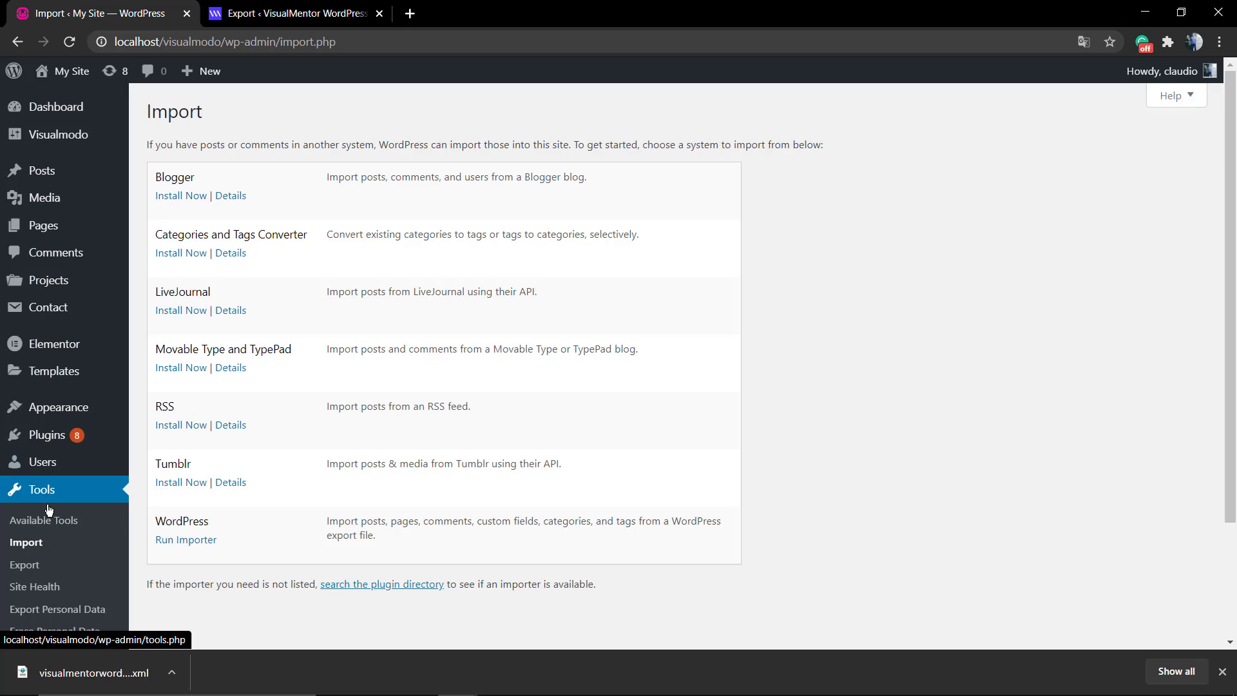
left_click(38, 543)
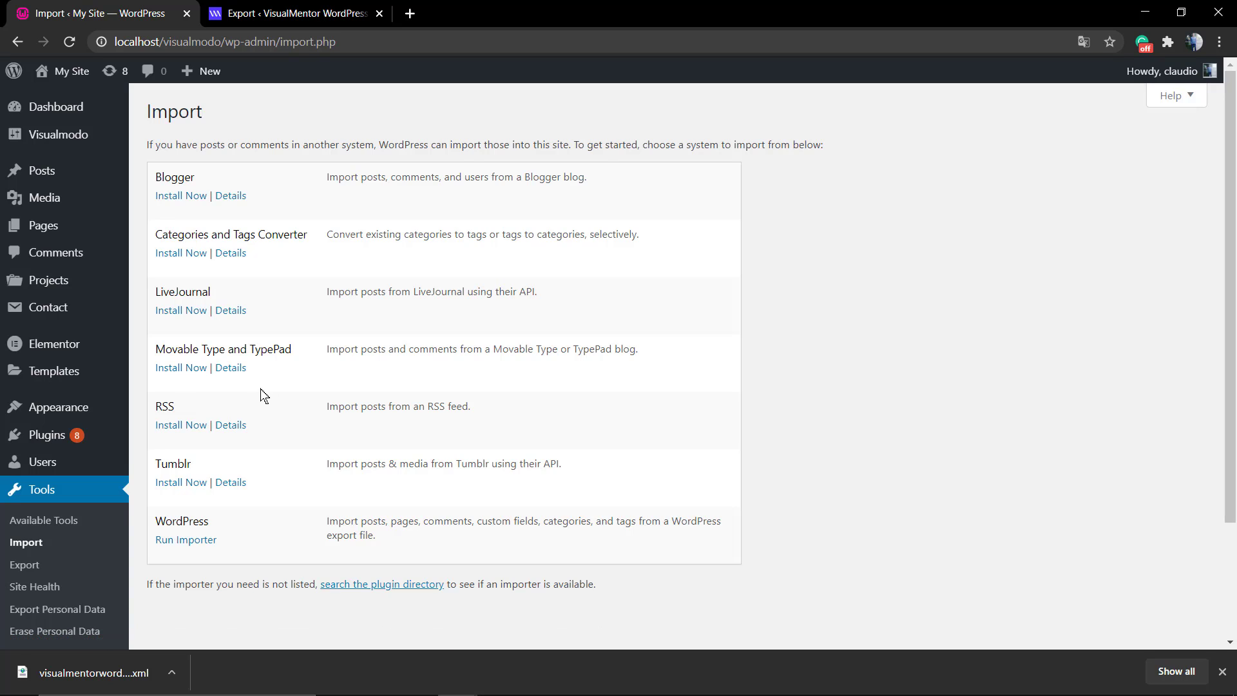
scroll(261, 395, "down", 2)
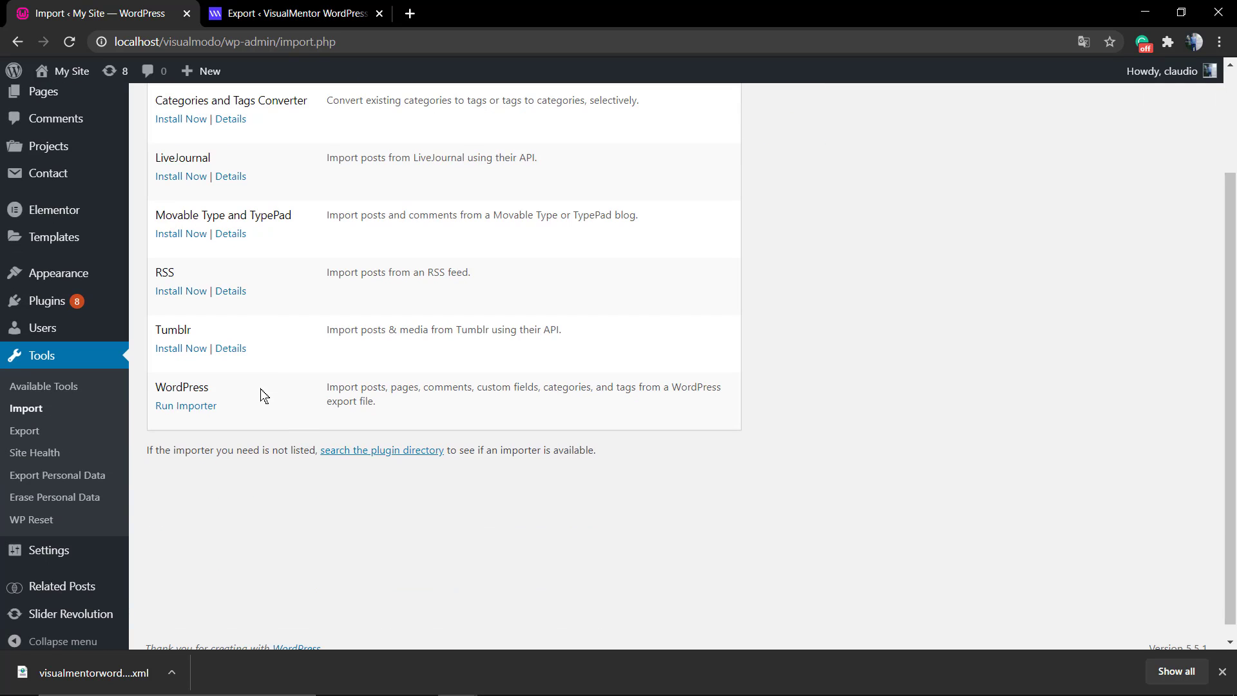
left_click(180, 408)
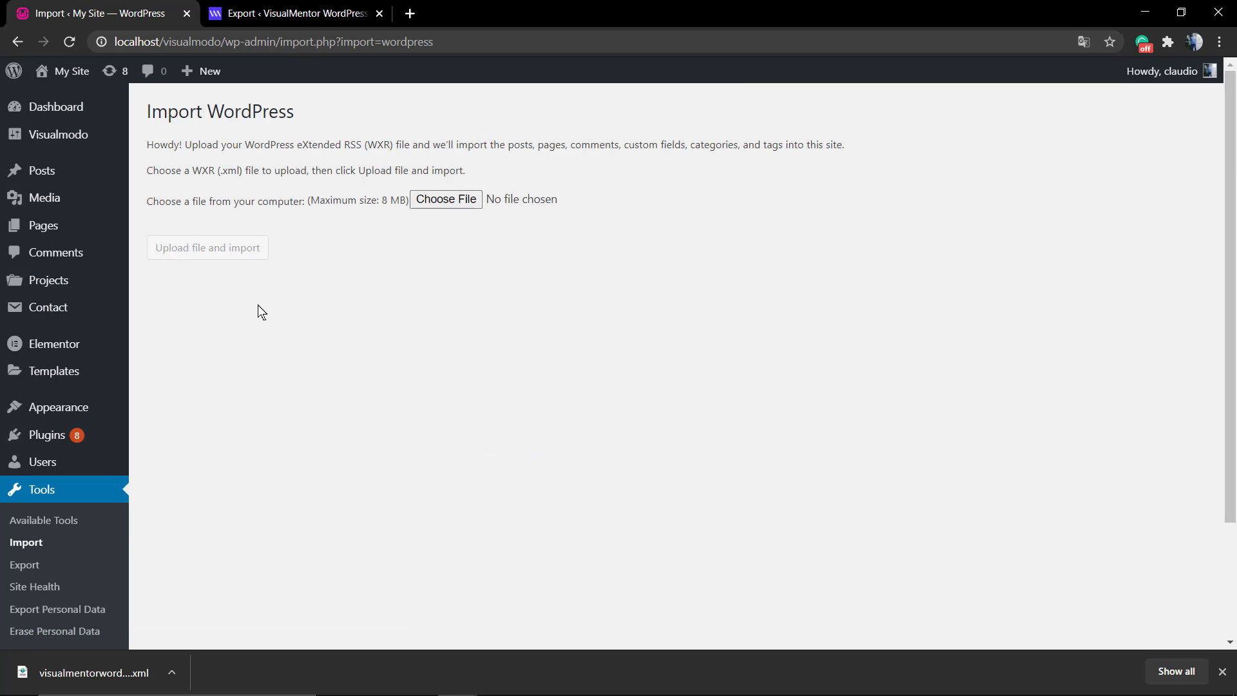
Deactivate and delete the WordPress Importer plugin on the local site.
left_click(51, 440)
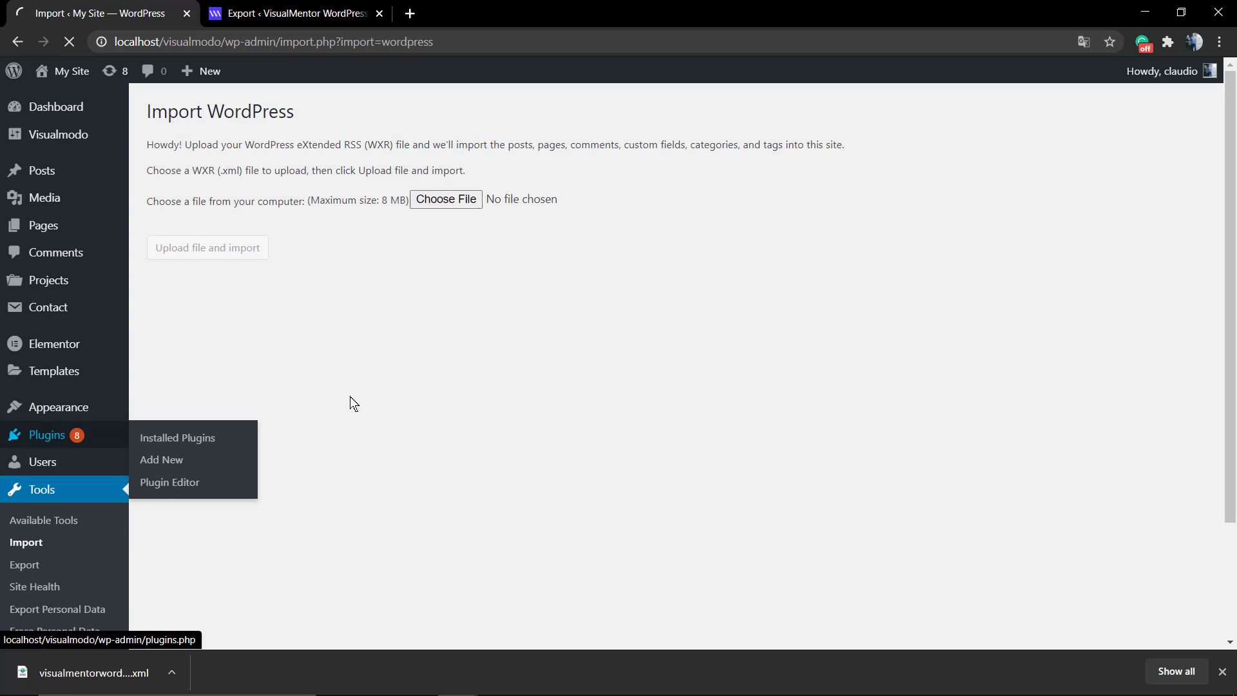
scroll(326, 412, "down", 20)
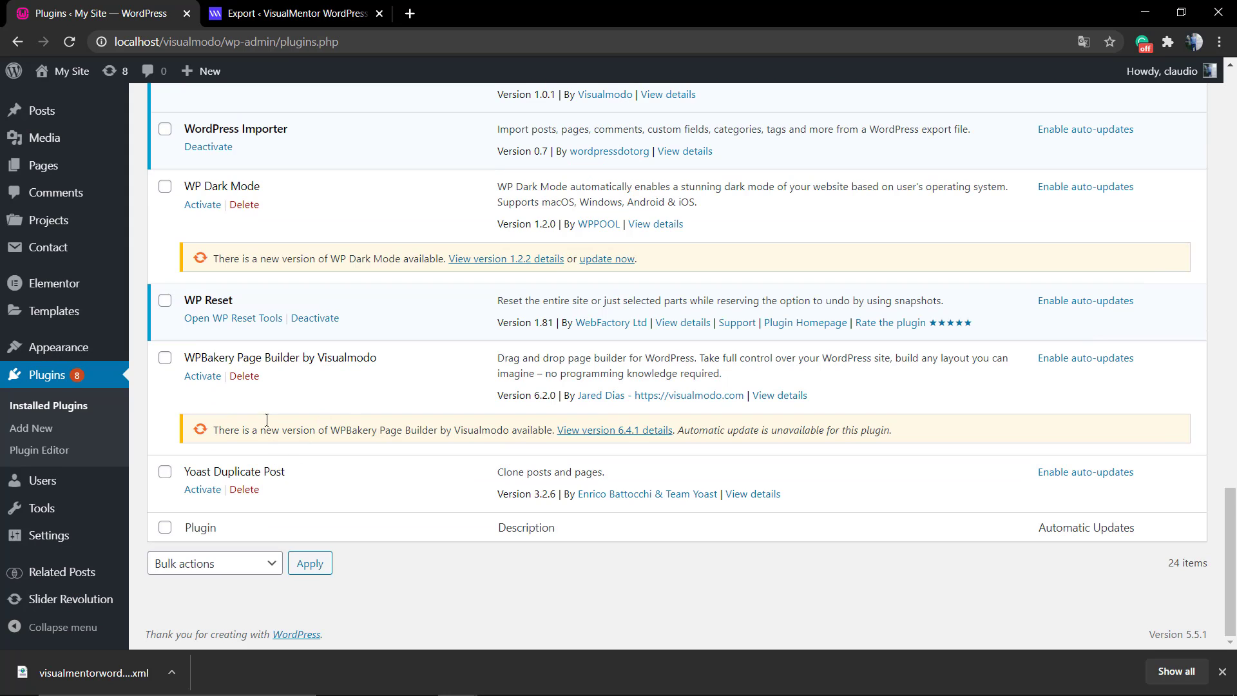
scroll(251, 395, "up", 4)
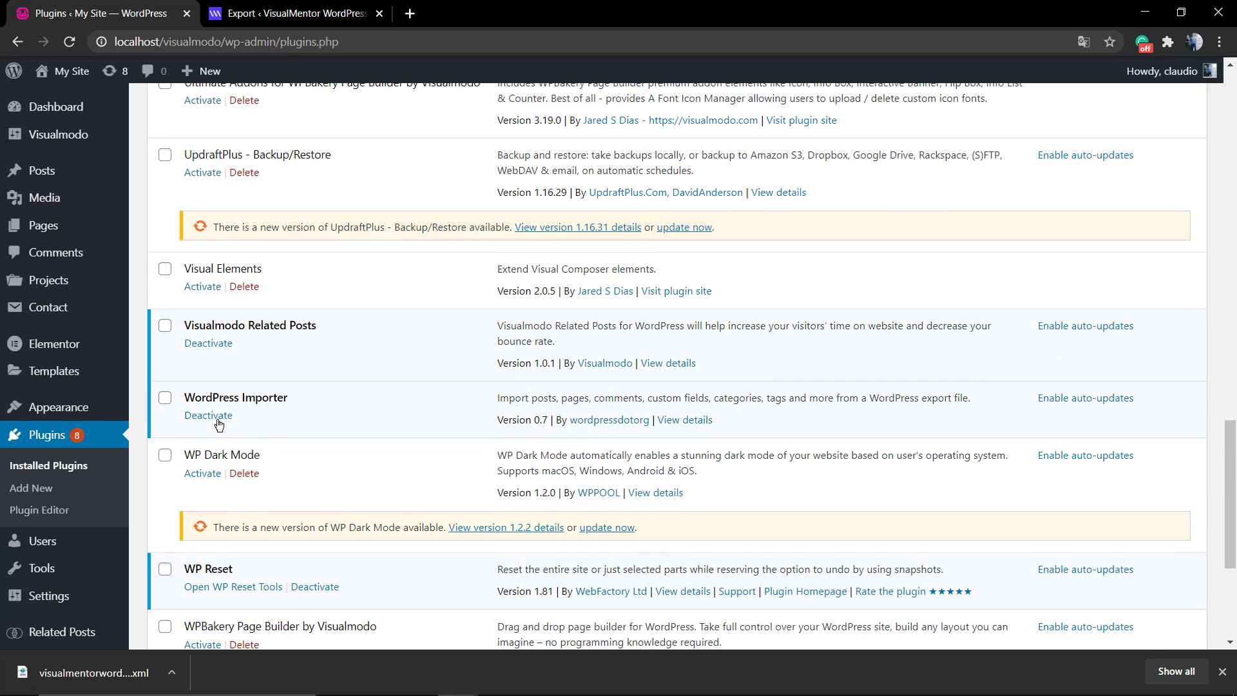
left_click(208, 416)
scroll(221, 425, "down", 15)
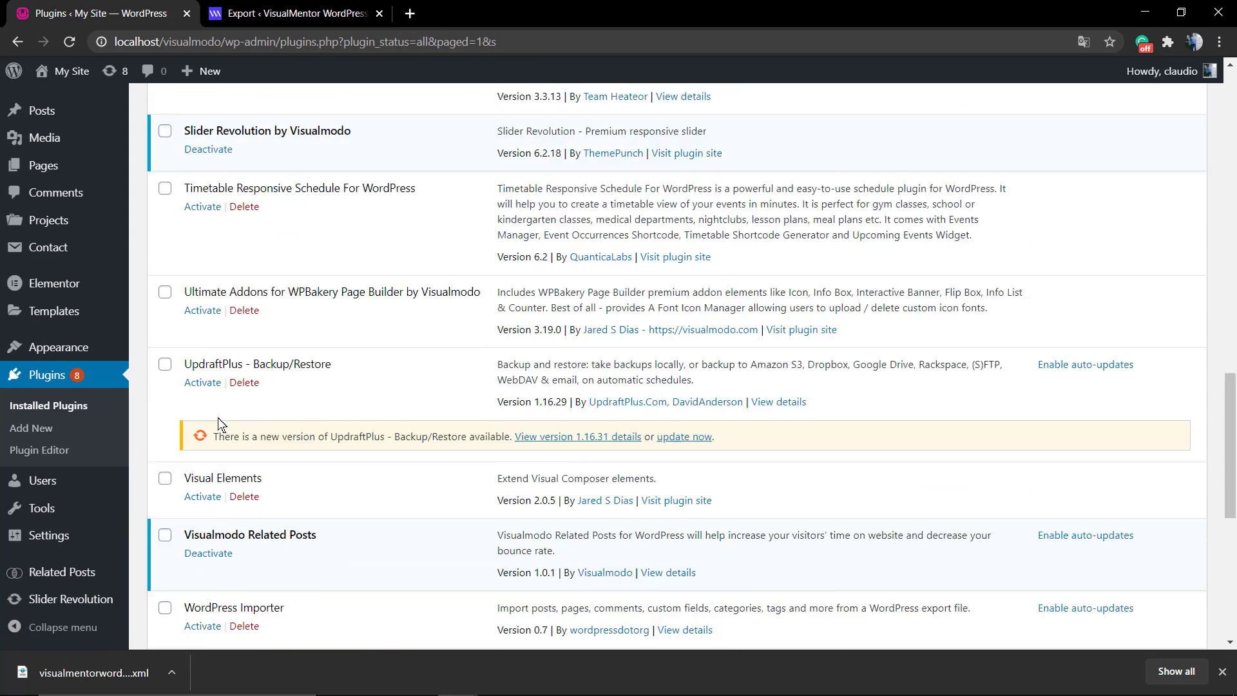
scroll(257, 416, "down", 7)
scroll(251, 284, "up", 2)
left_click(251, 278)
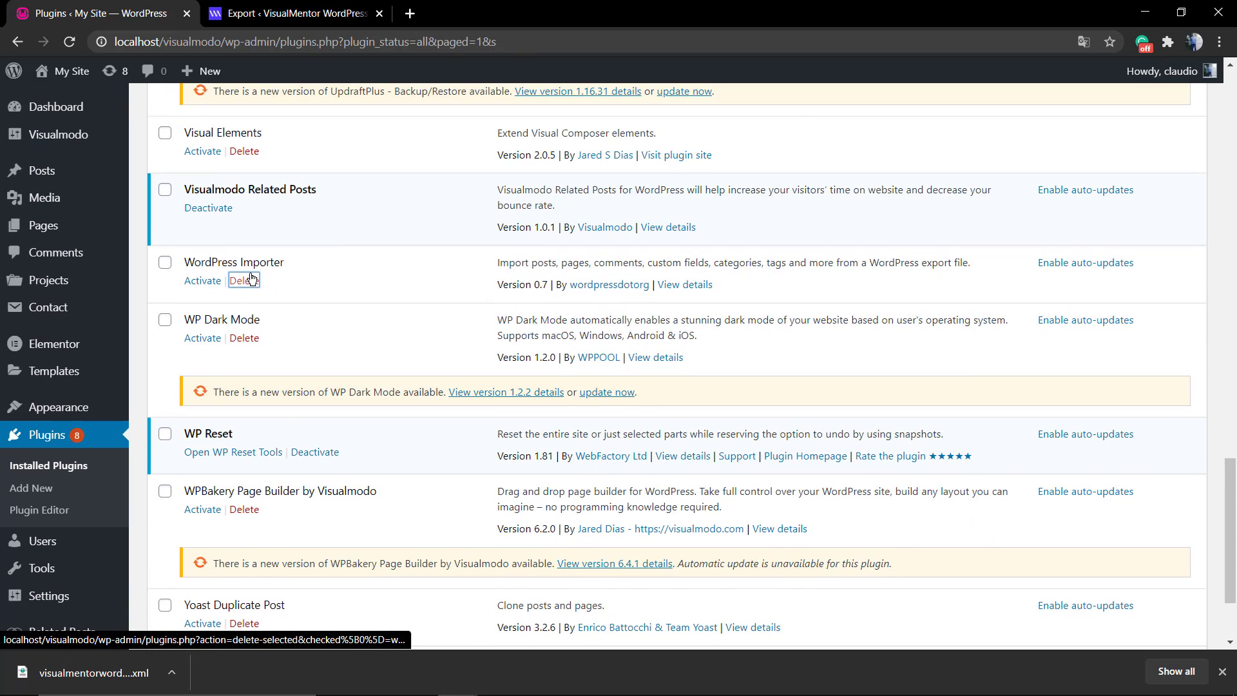
left_click(694, 129)
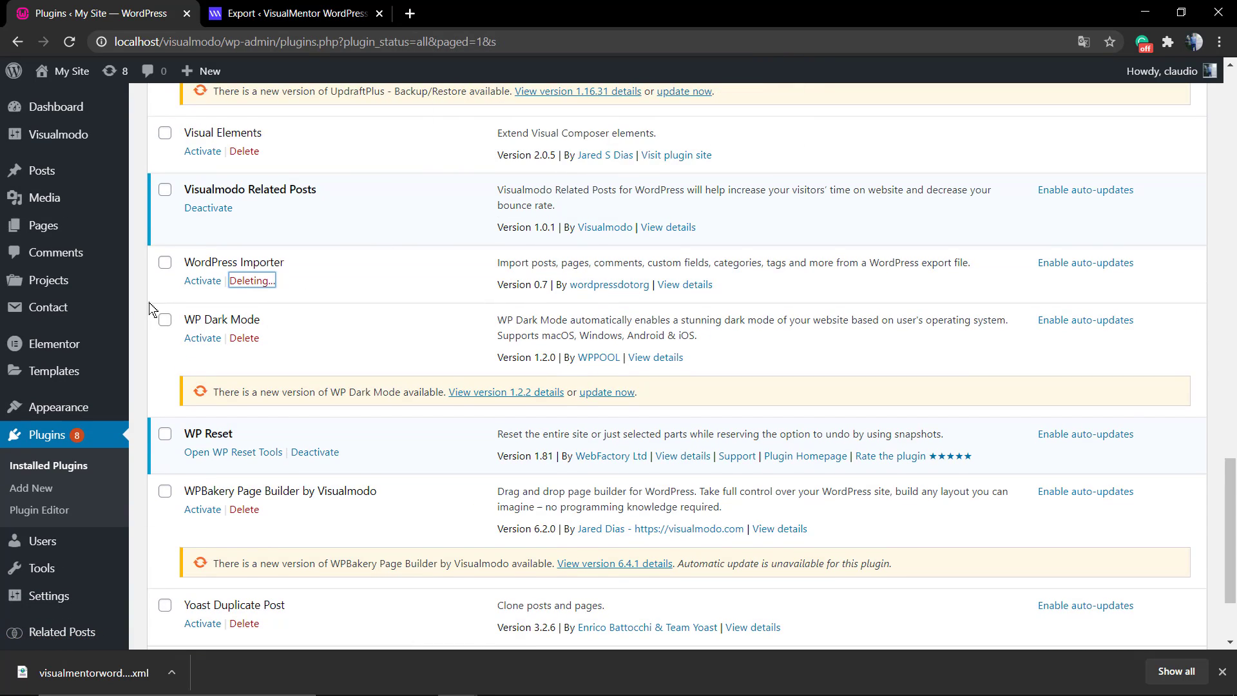
Go back to the local site's Dashboard.
scroll(142, 308, "up", 20)
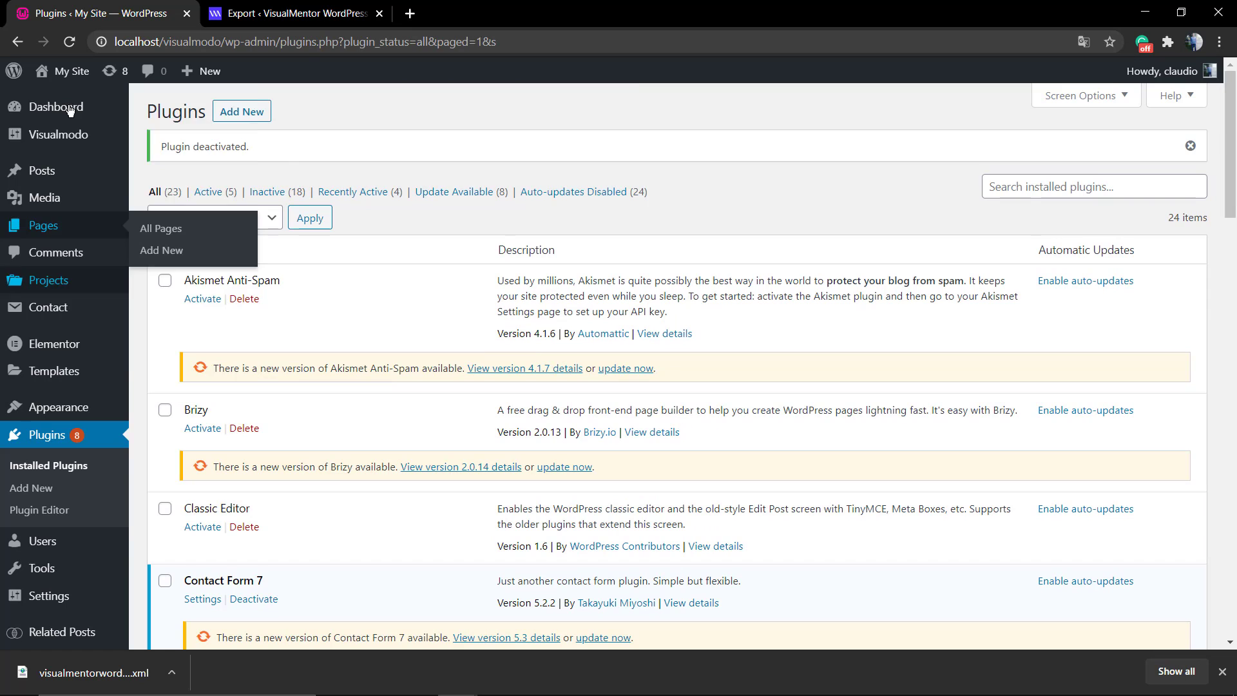
left_click(69, 109)
scroll(78, 363, "down", 4)
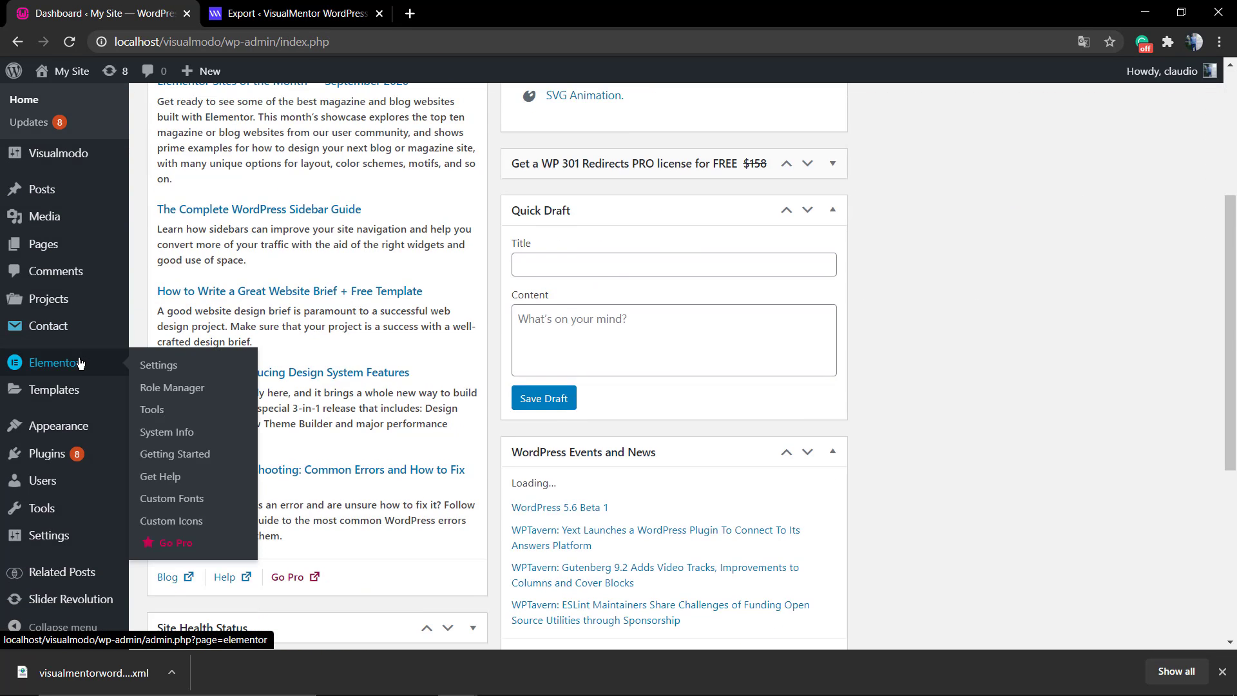
Install the WordPress importer from Tools > Import and run it once installed.
mouse_move(50, 513)
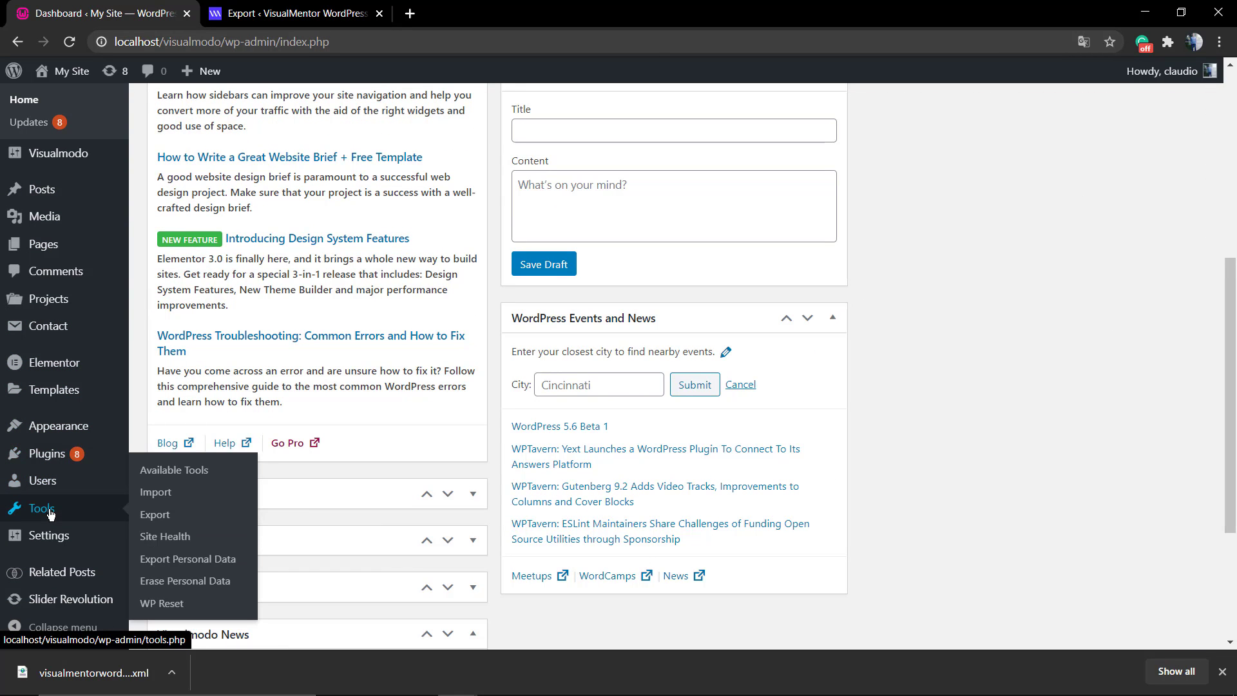
left_click(169, 496)
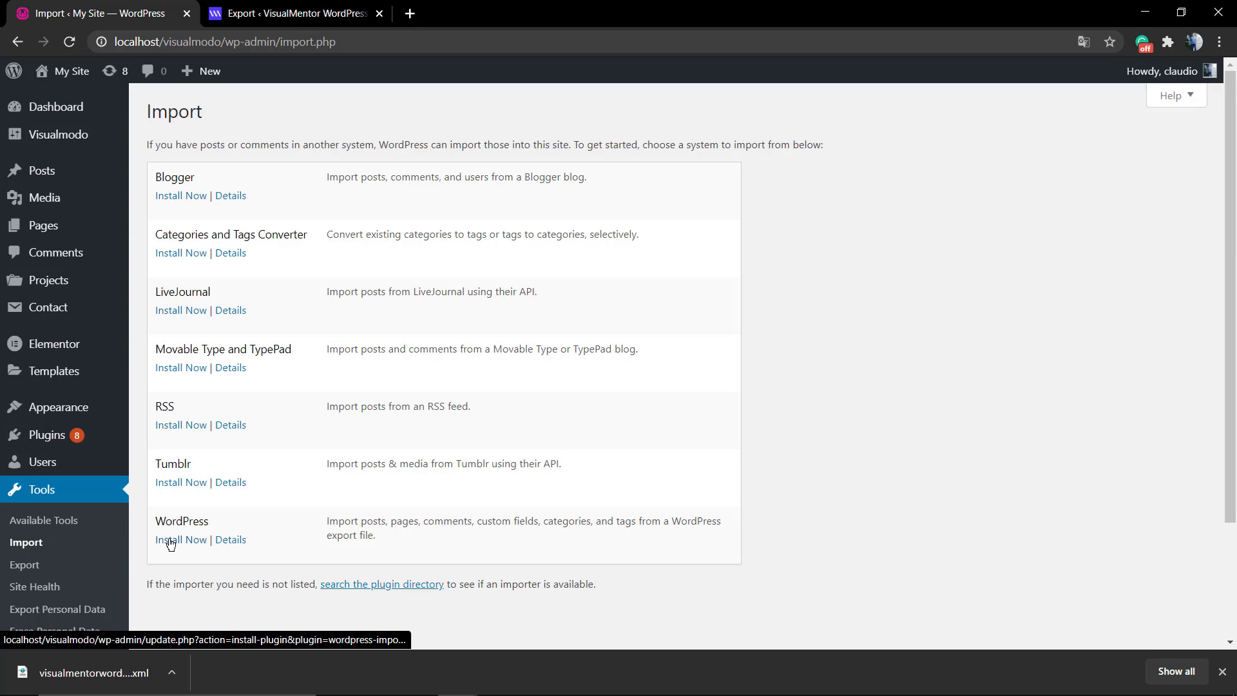
left_click(171, 543)
left_click(1222, 671)
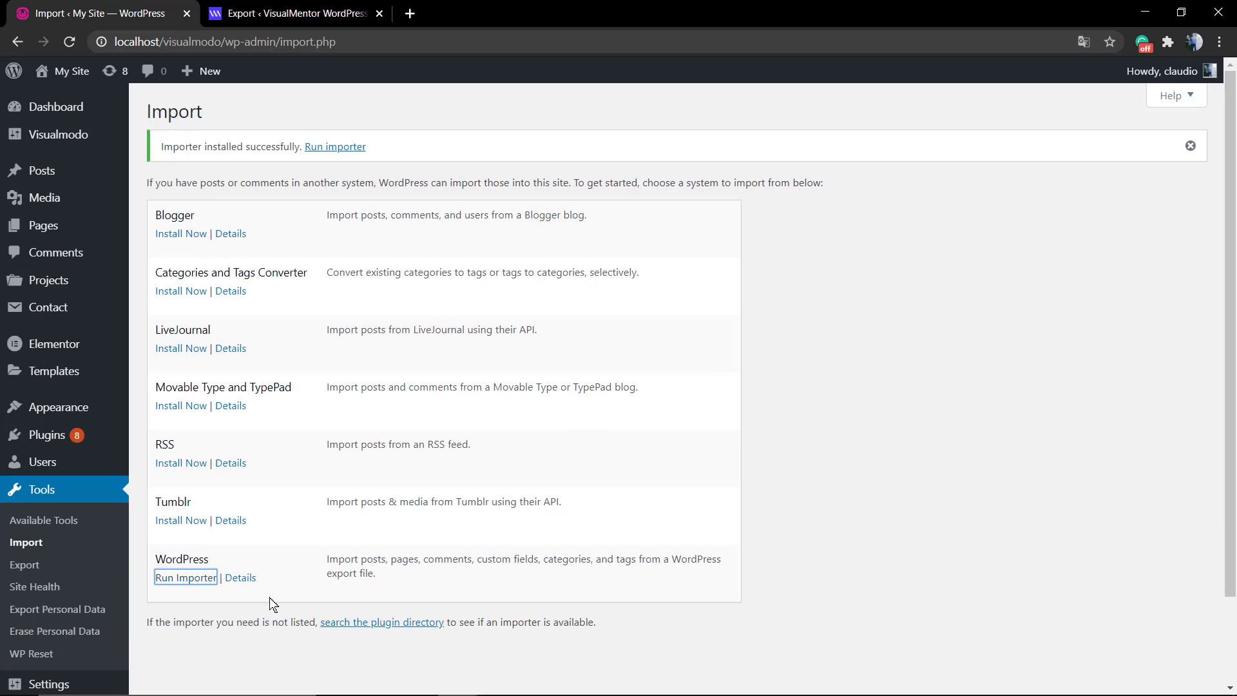
left_click(186, 578)
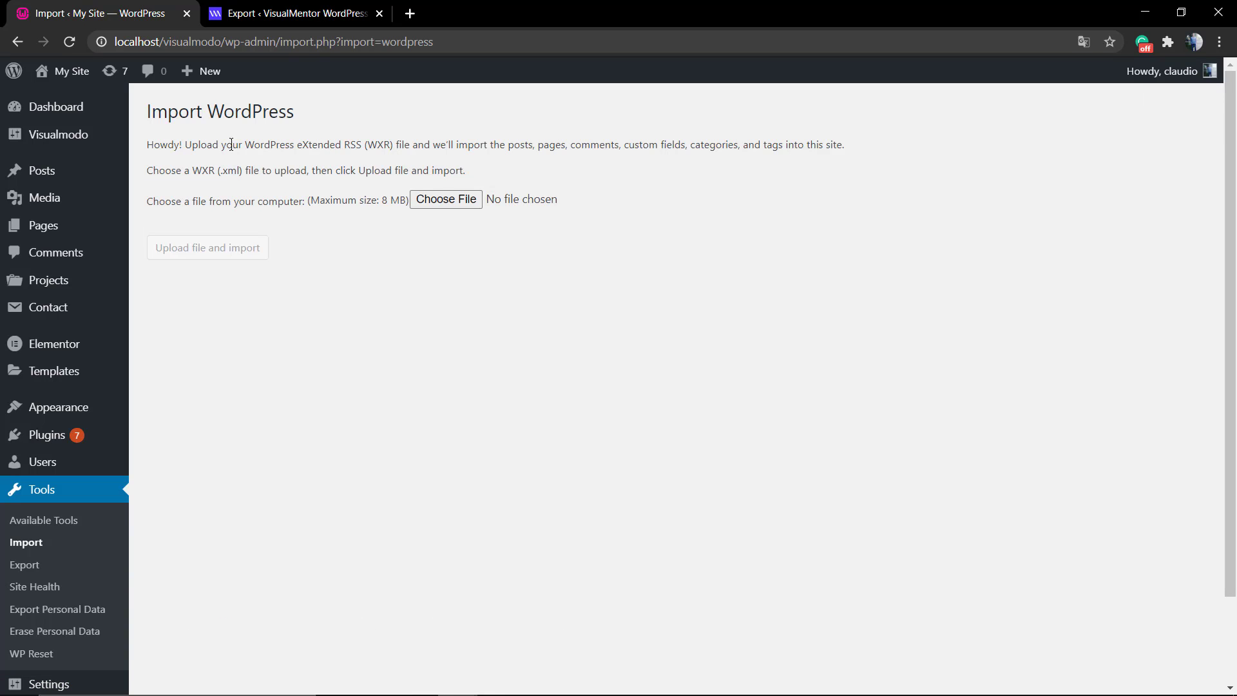
Select visualmentorwordpresstheme.WordPress.2020-10-25.xml from Downloads and upload it to the importer.
triple_click(325, 198)
left_click(325, 198)
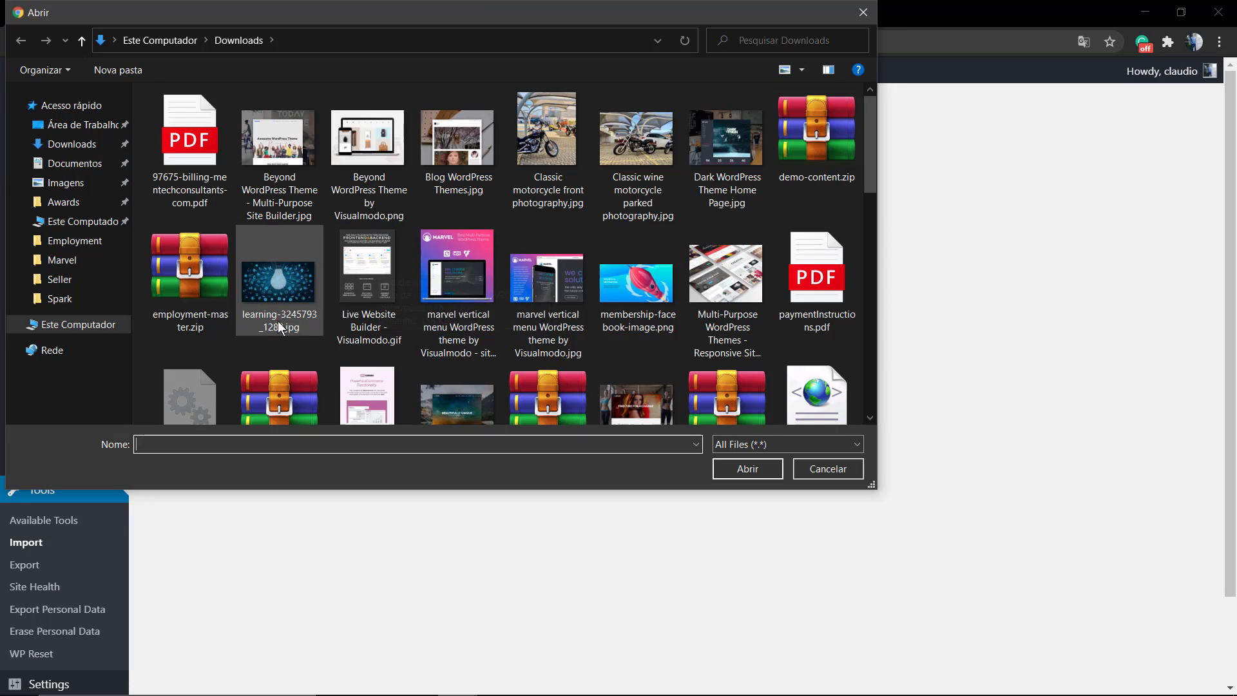
scroll(509, 277, "down", 1)
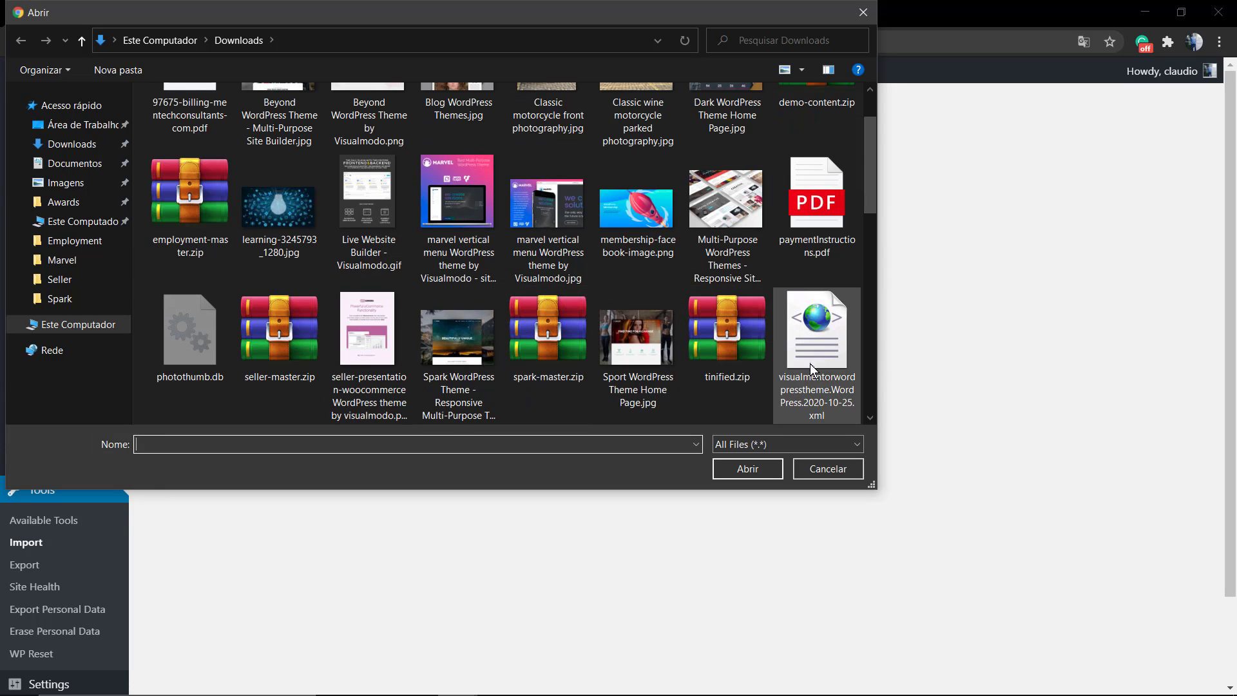
left_click(815, 340)
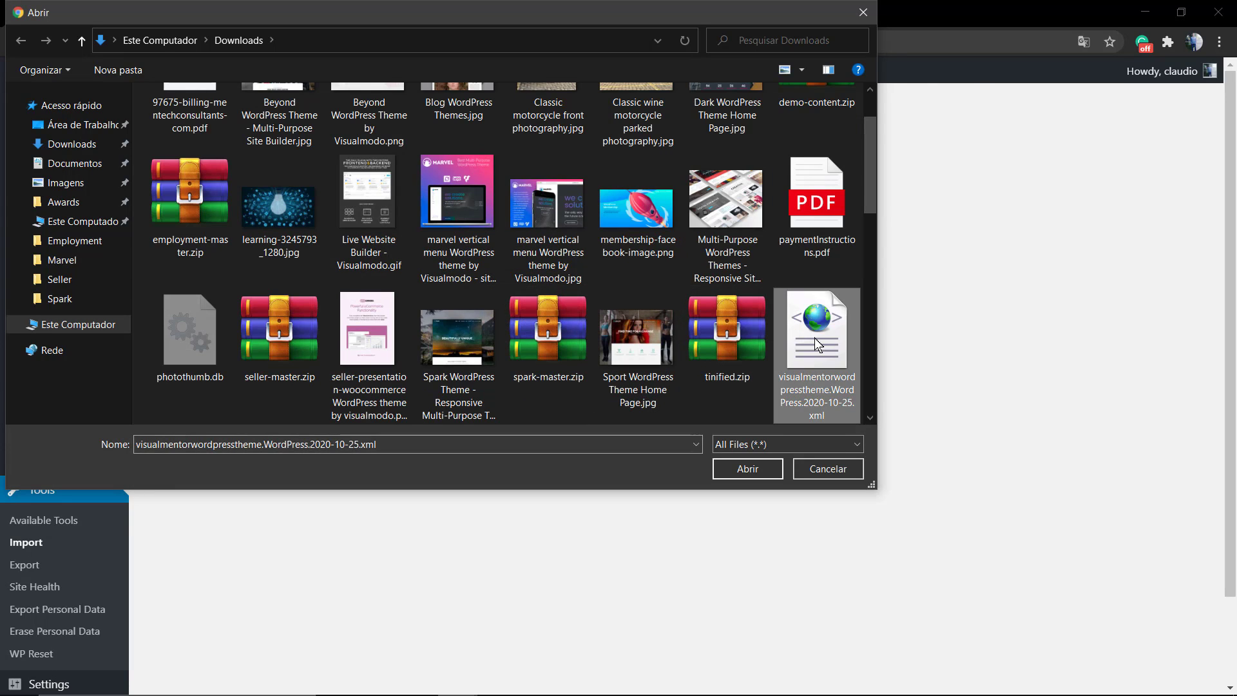
double_click(815, 339)
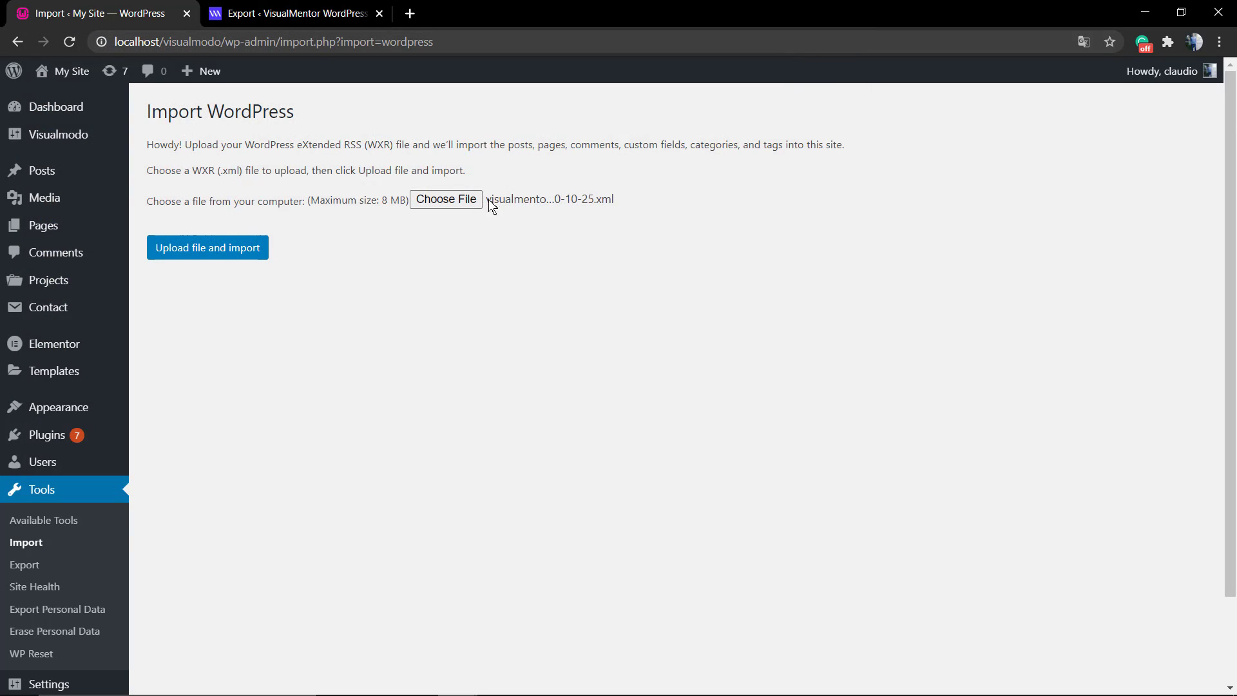
left_click(214, 252)
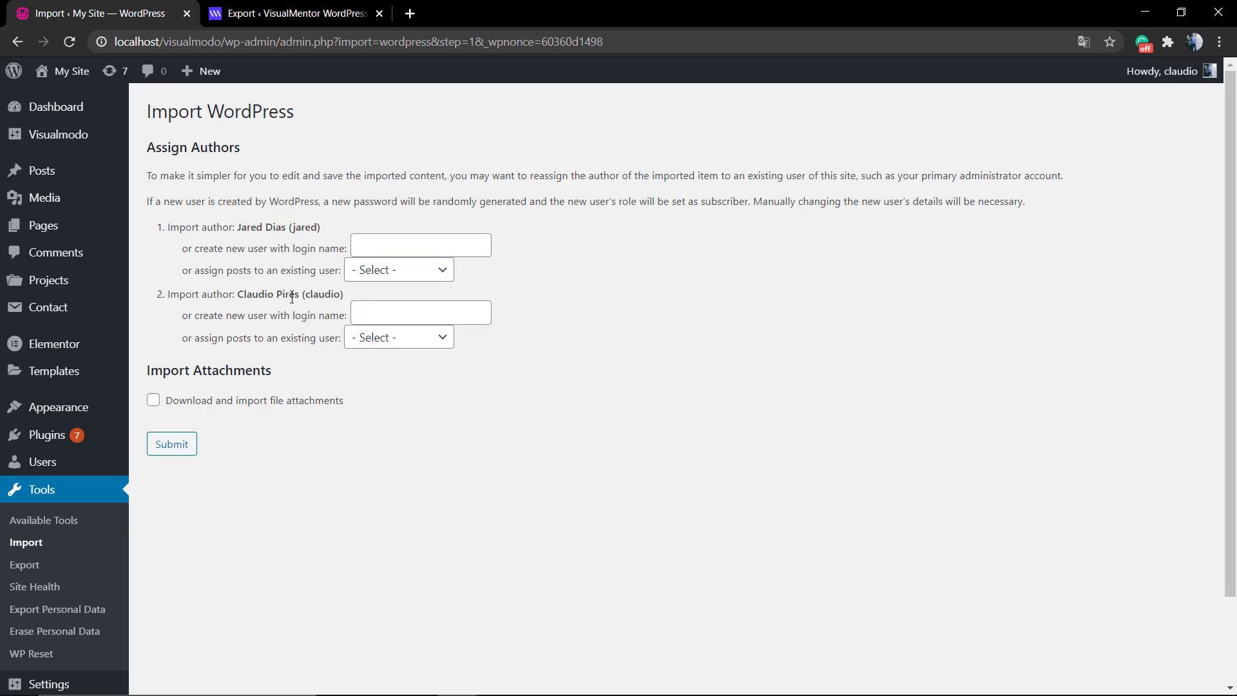
left_click(390, 271)
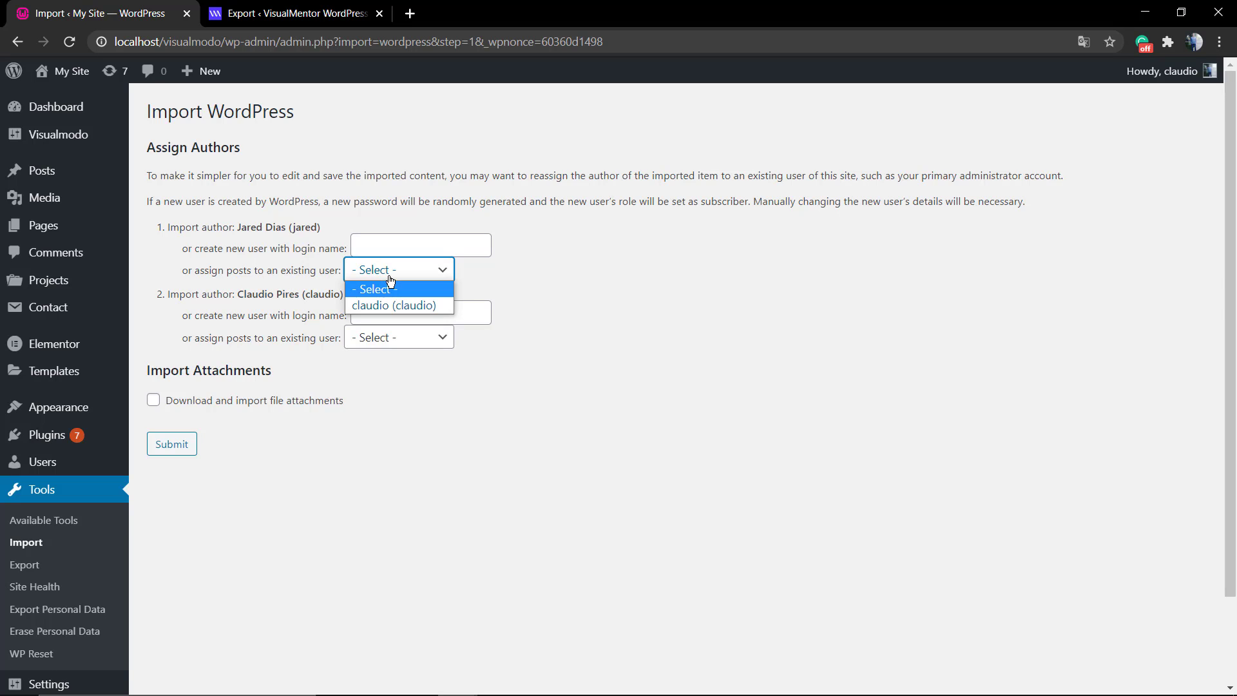
left_click(373, 273)
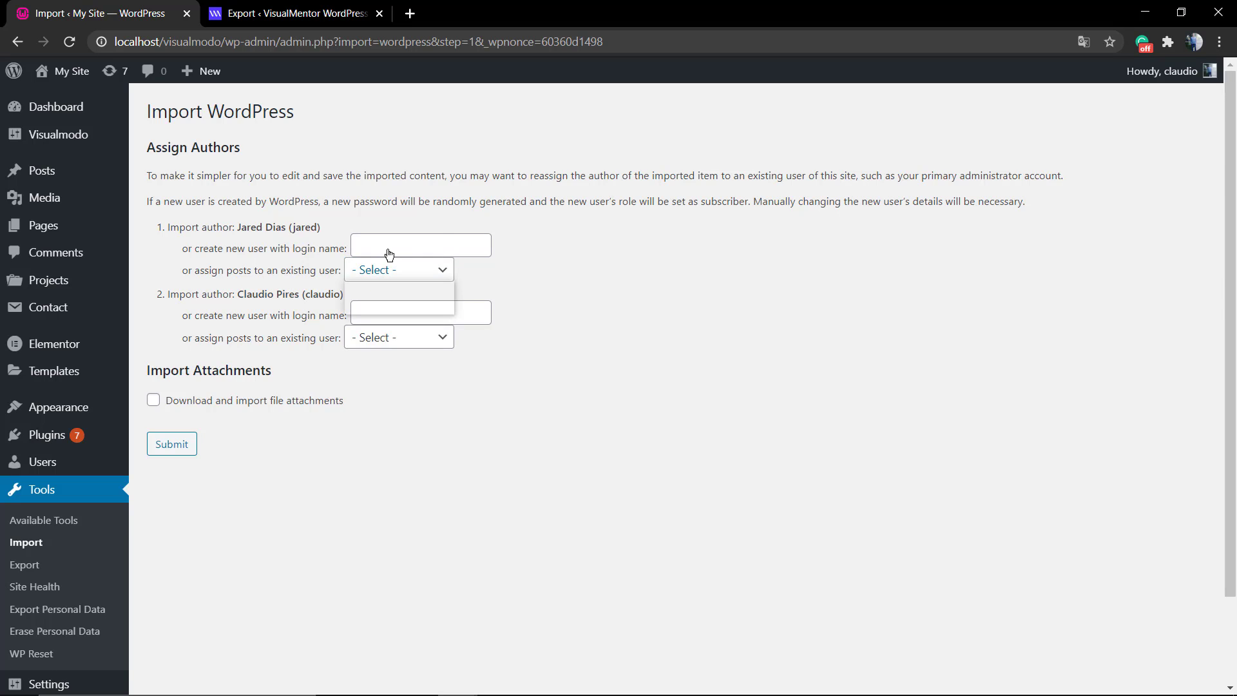
left_click(582, 284)
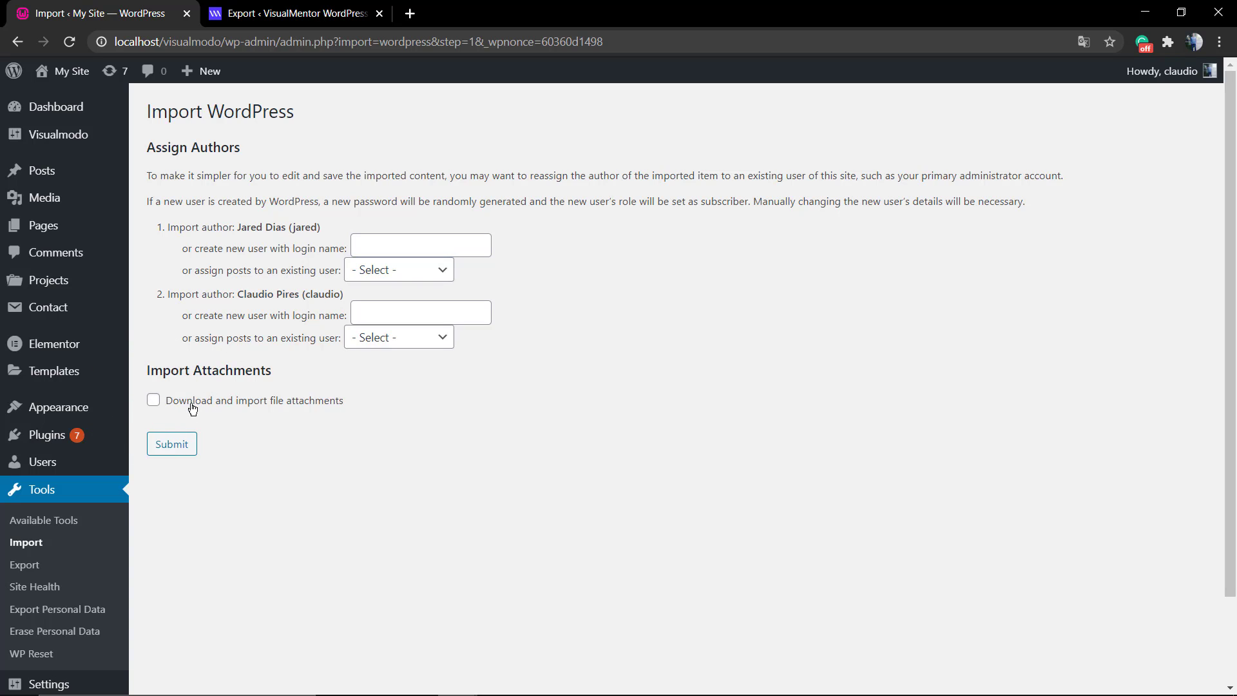
left_click_drag(229, 412, 169, 402)
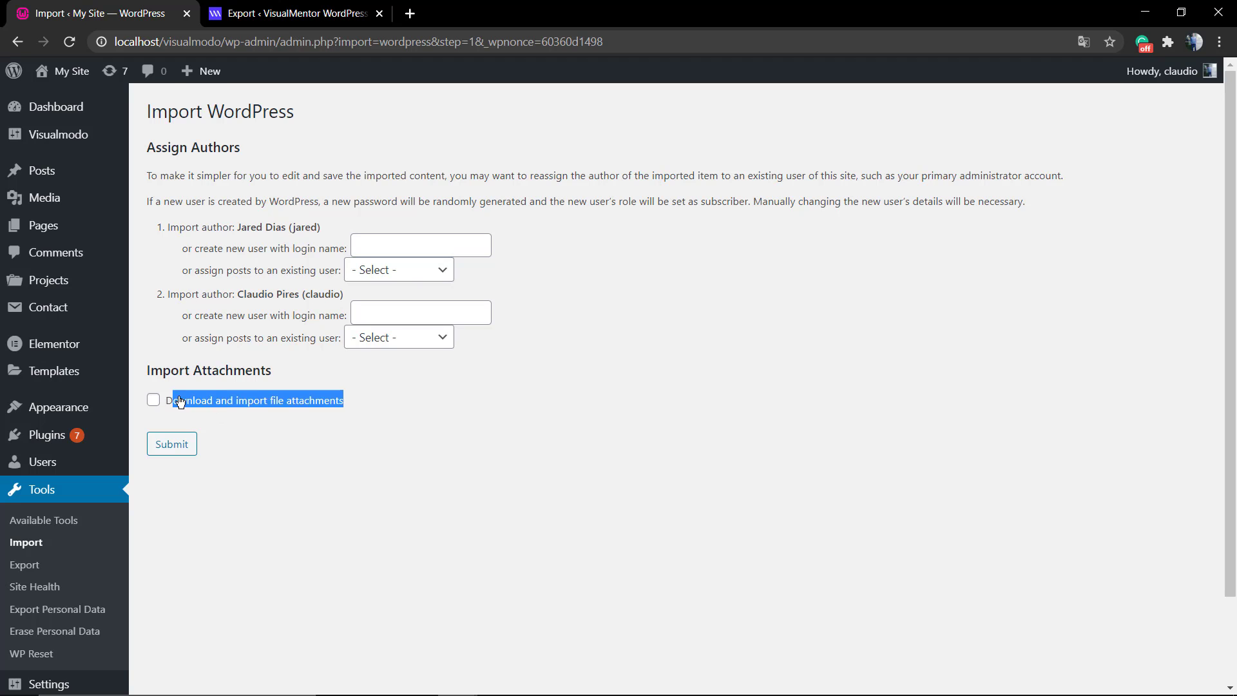
left_click(398, 396)
left_click(245, 22)
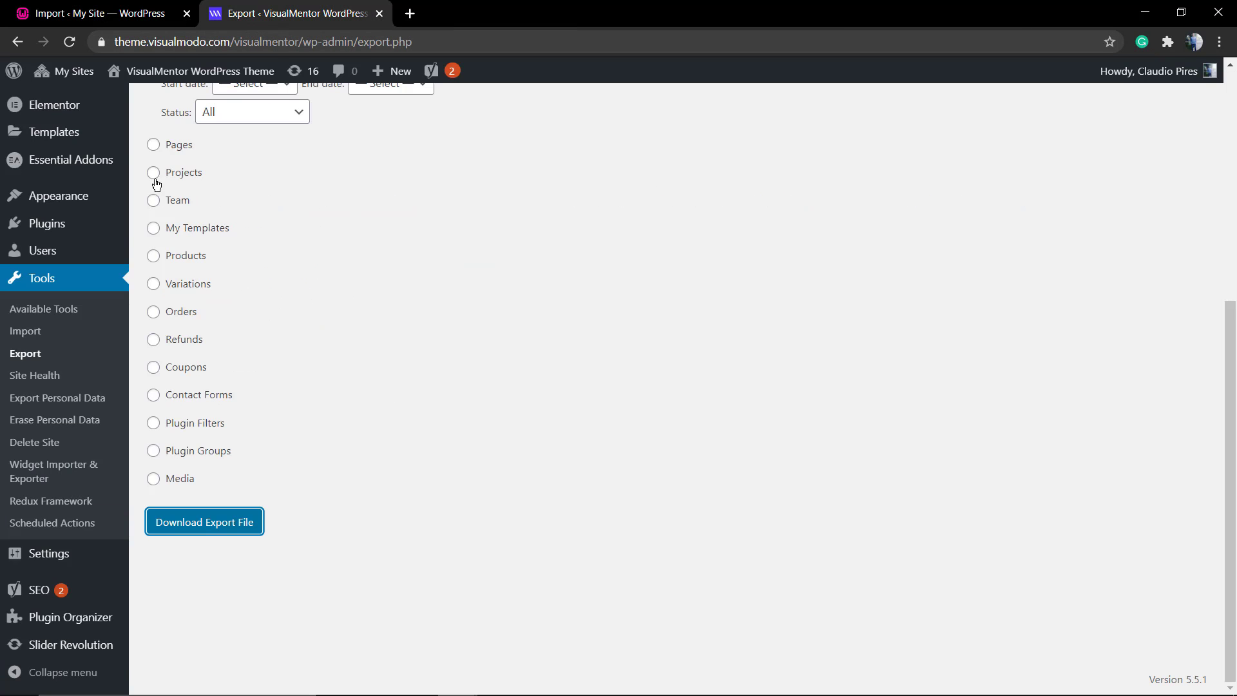
scroll(62, 245, "up", 5)
scroll(26, 161, "up", 3)
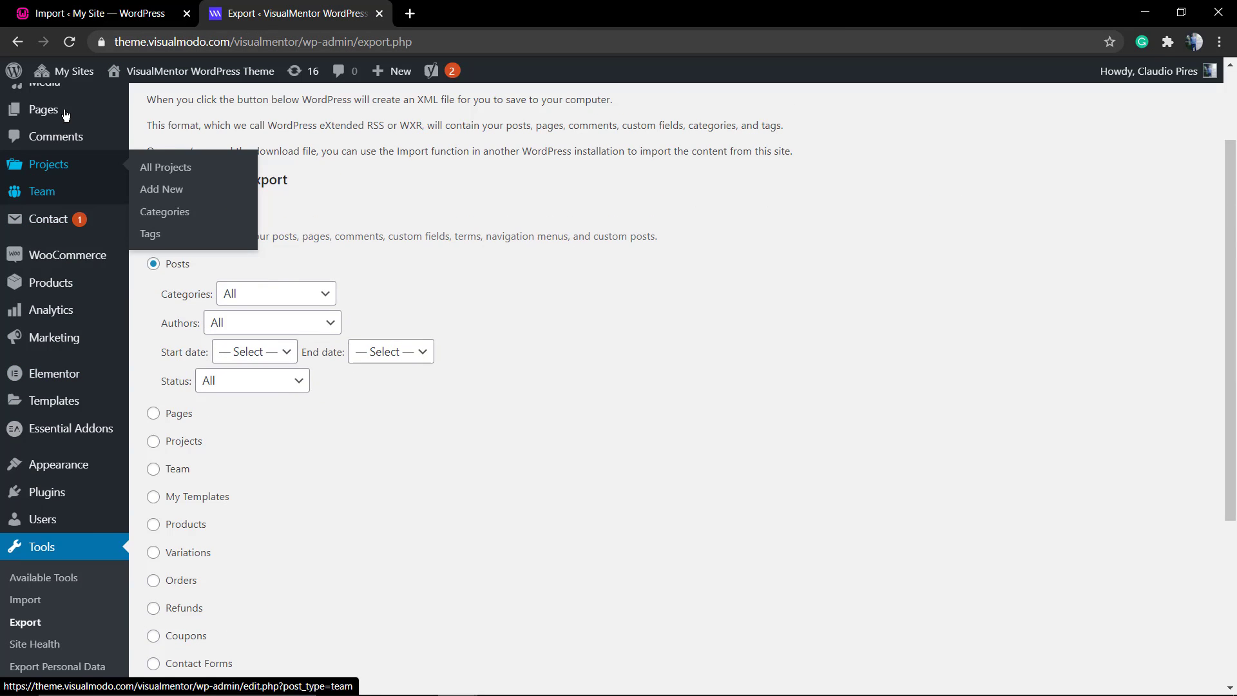
left_click(63, 172)
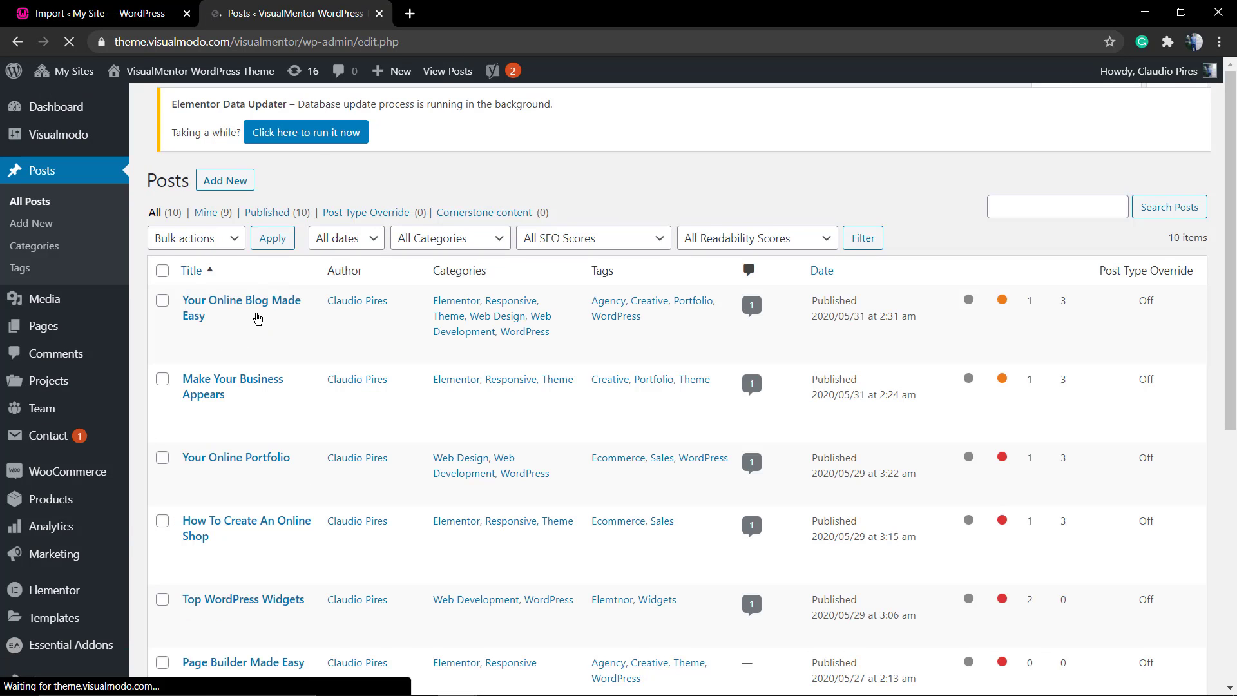
left_click(248, 317)
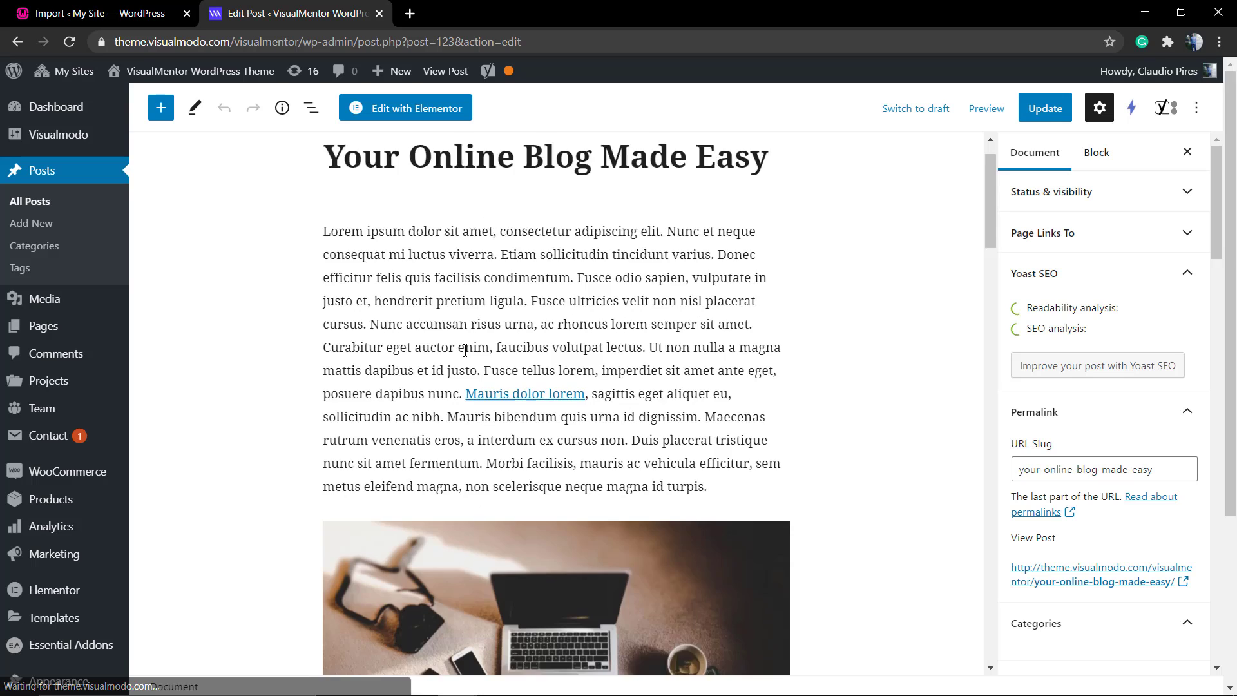
scroll(465, 349, "down", 6)
scroll(502, 353, "up", 2)
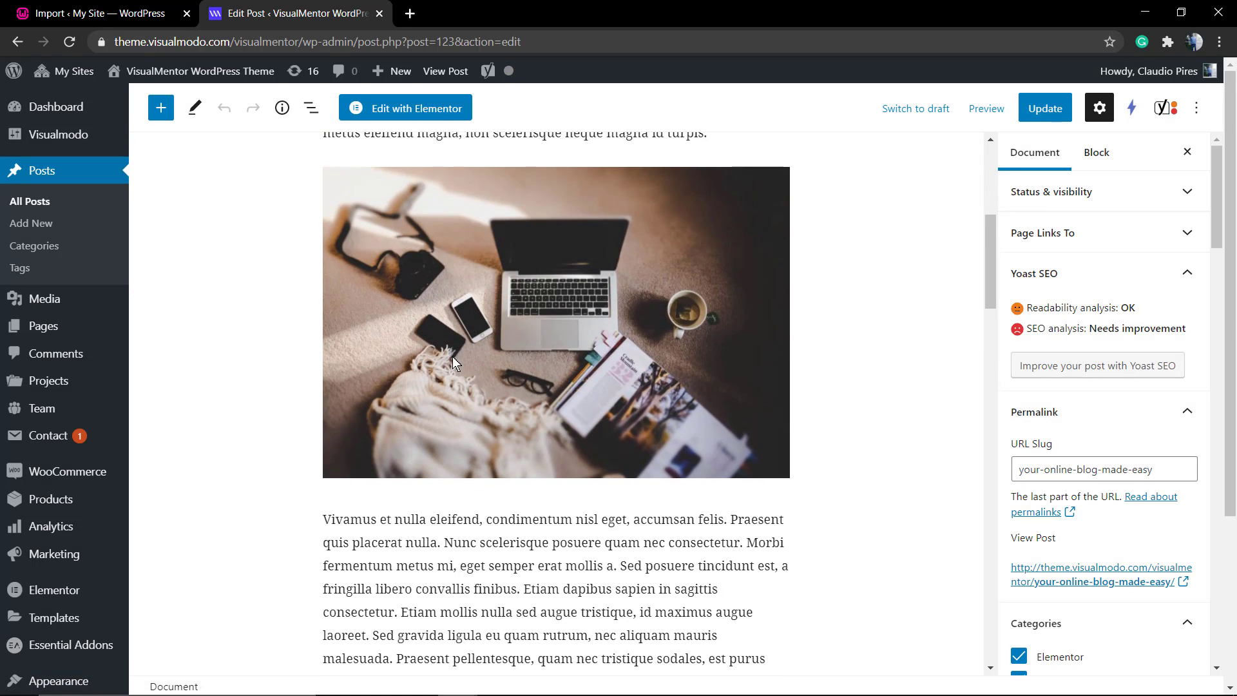
scroll(451, 354, "down", 6)
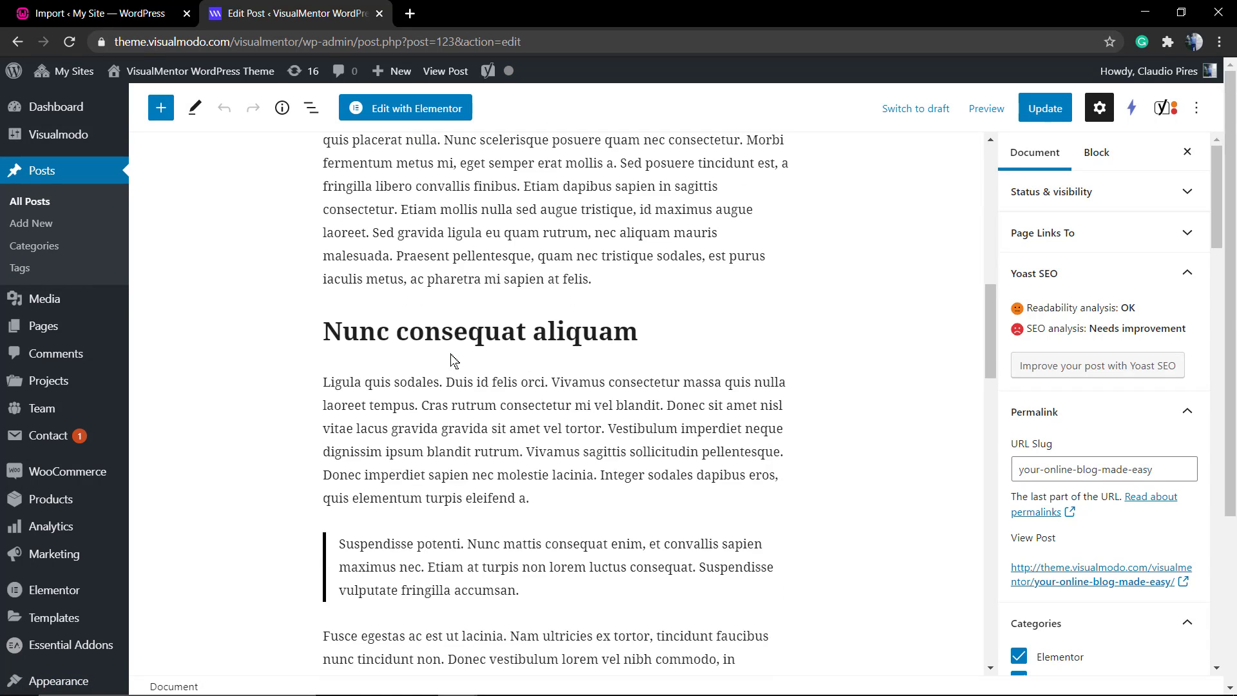
scroll(452, 360, "up", 10)
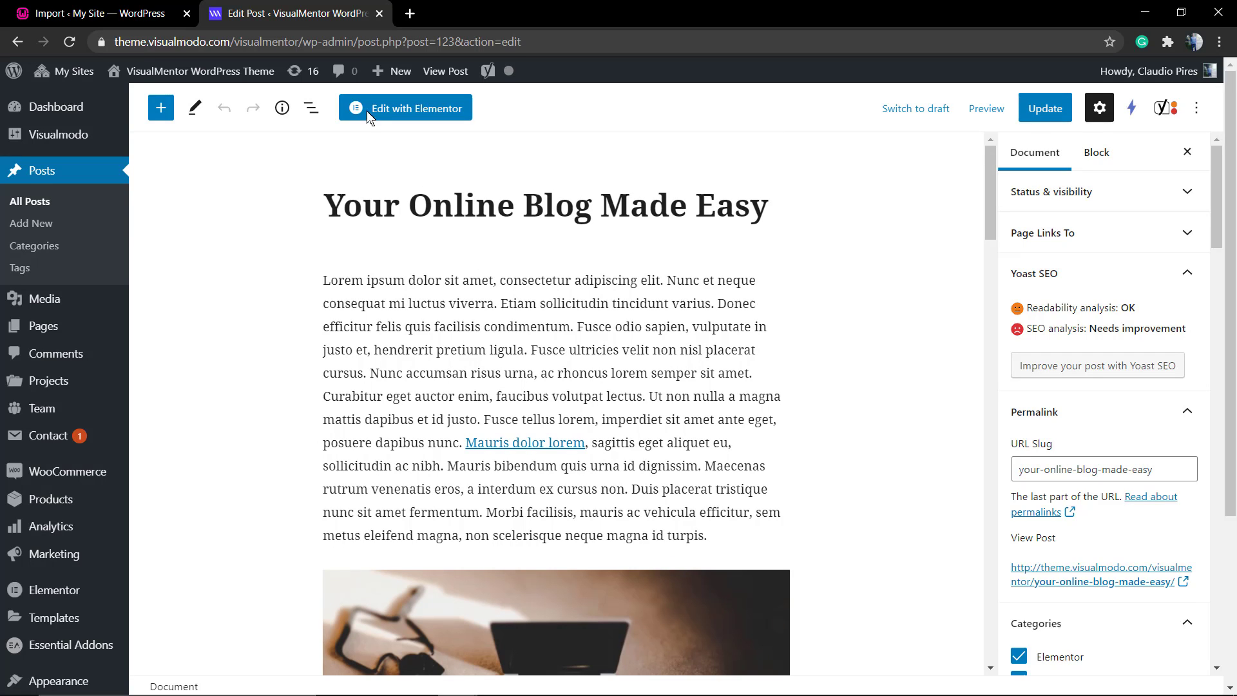
left_click(169, 9)
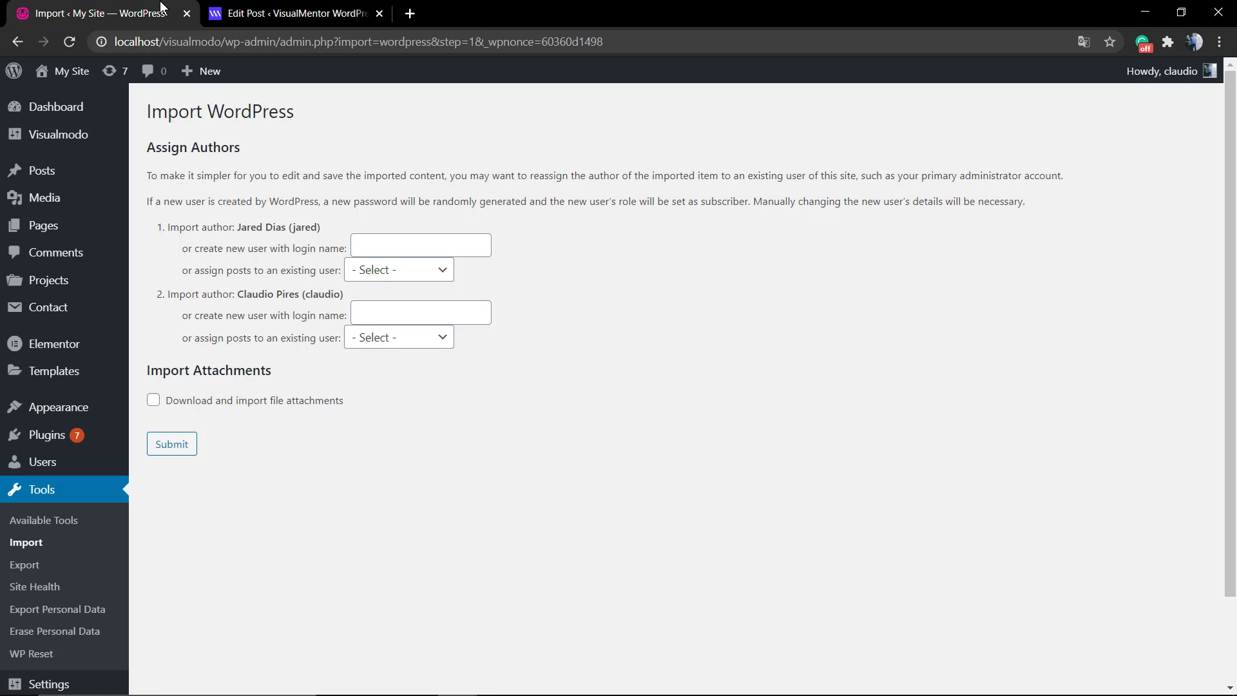
Run the import with file attachments downloaded, then open All Posts showing 17 posts.
left_click(220, 407)
left_click(169, 443)
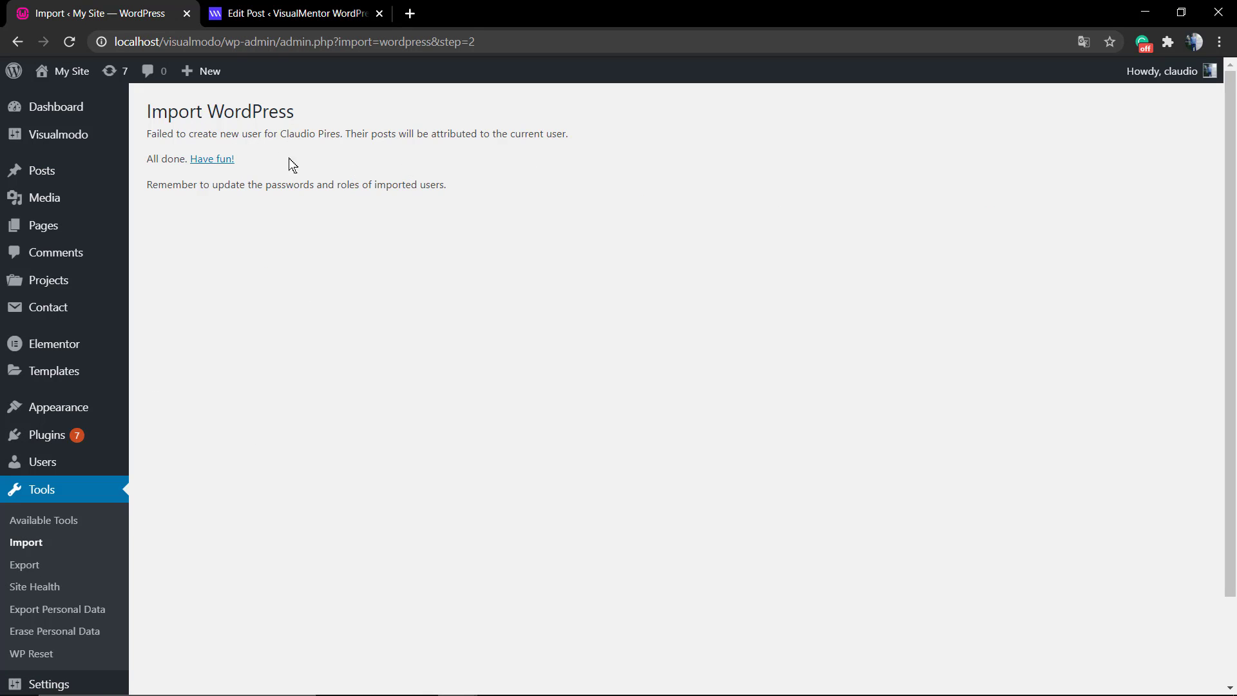
left_click(204, 160)
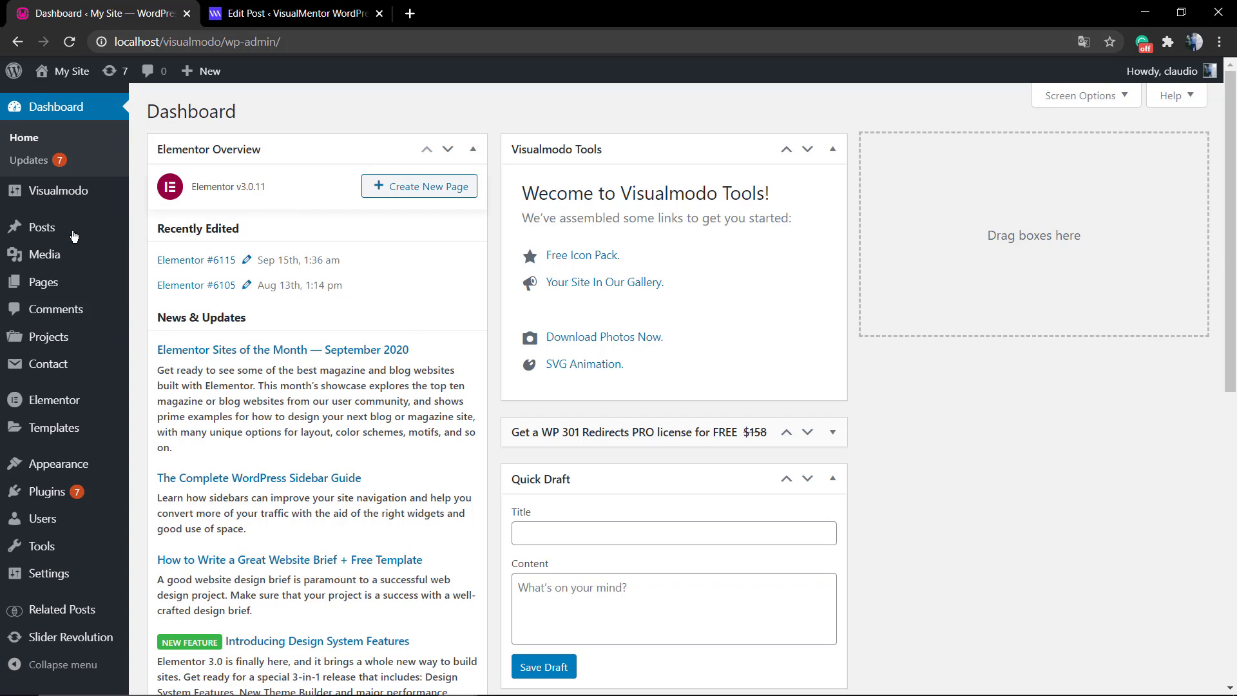
left_click(154, 232)
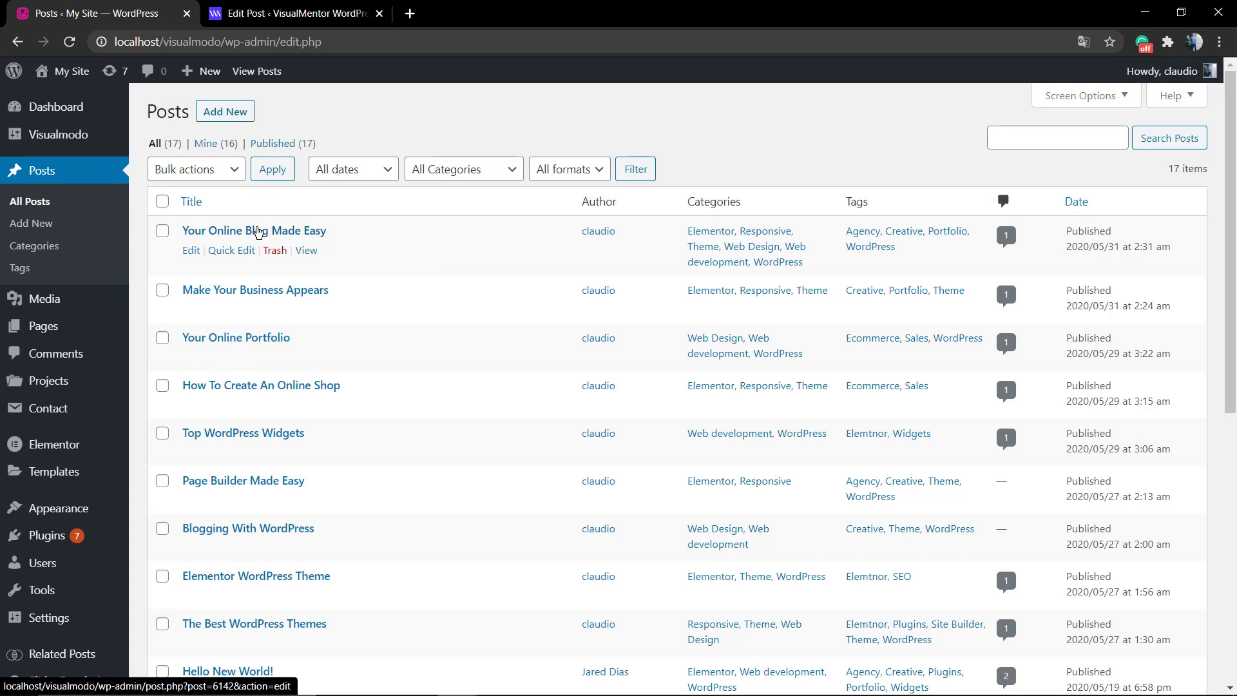
Open 'Elementor WordPress Theme' from the Posts list and scroll through its text and image.
left_click(257, 232)
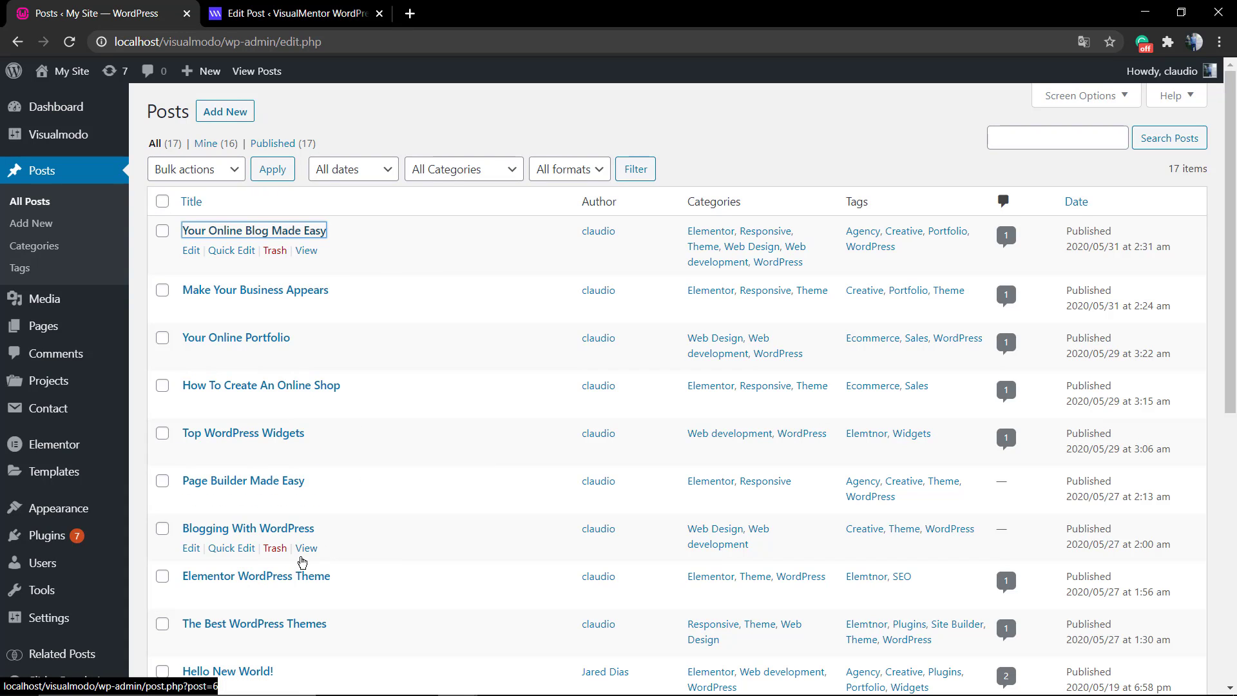
left_click(294, 582)
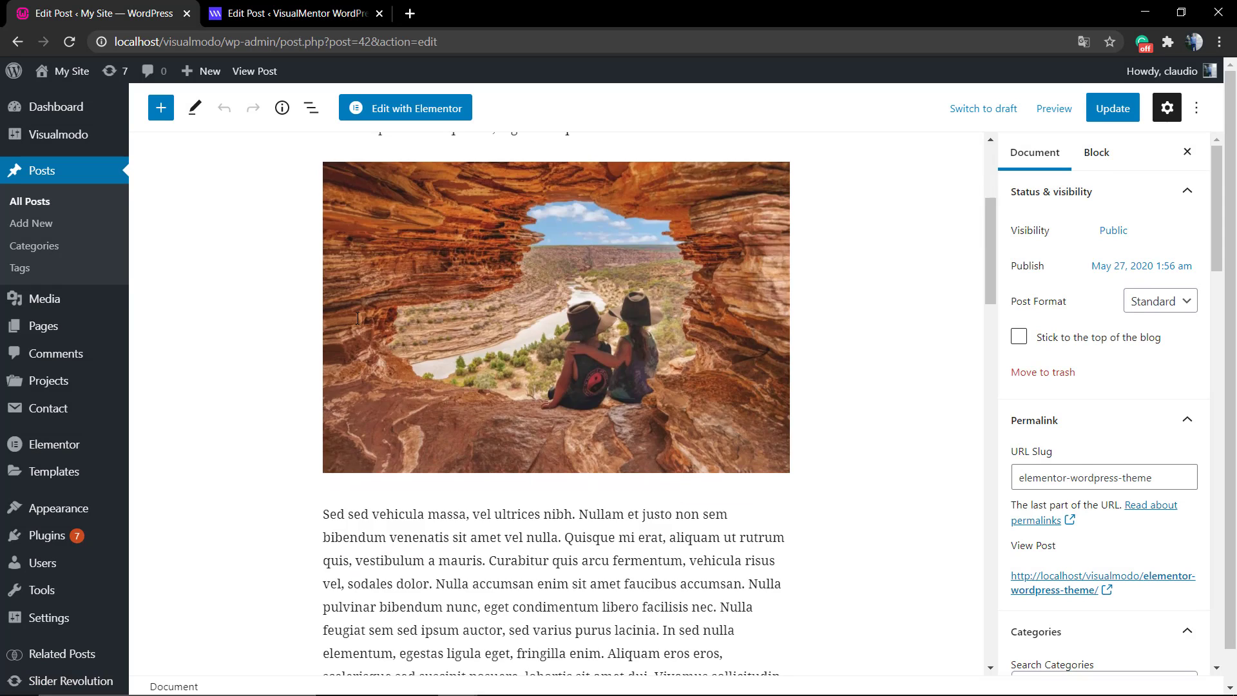
scroll(357, 319, "up", 4)
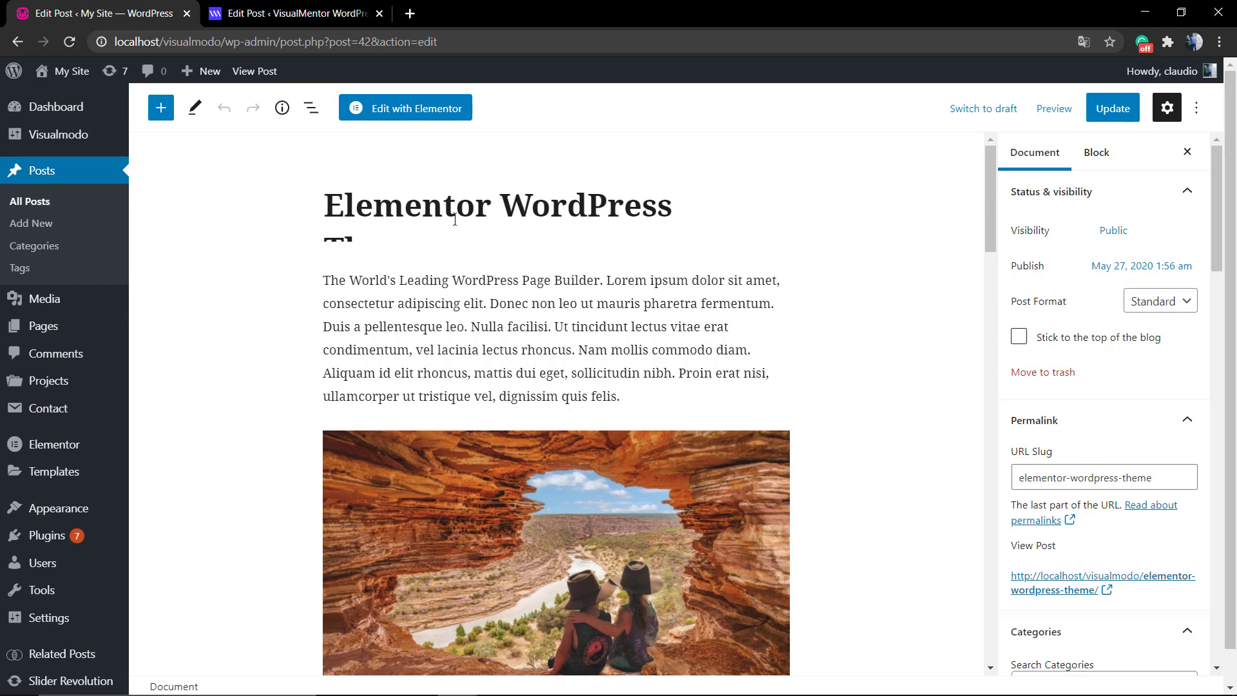
scroll(381, 359, "down", 10)
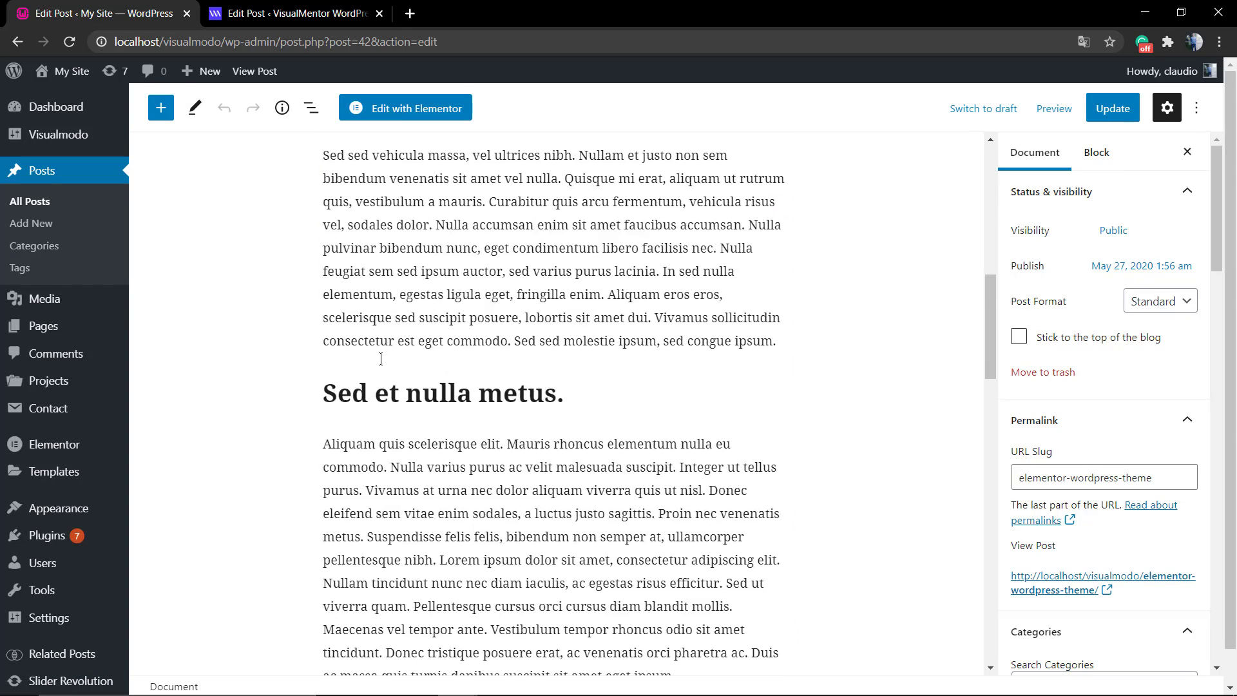
scroll(382, 359, "up", 10)
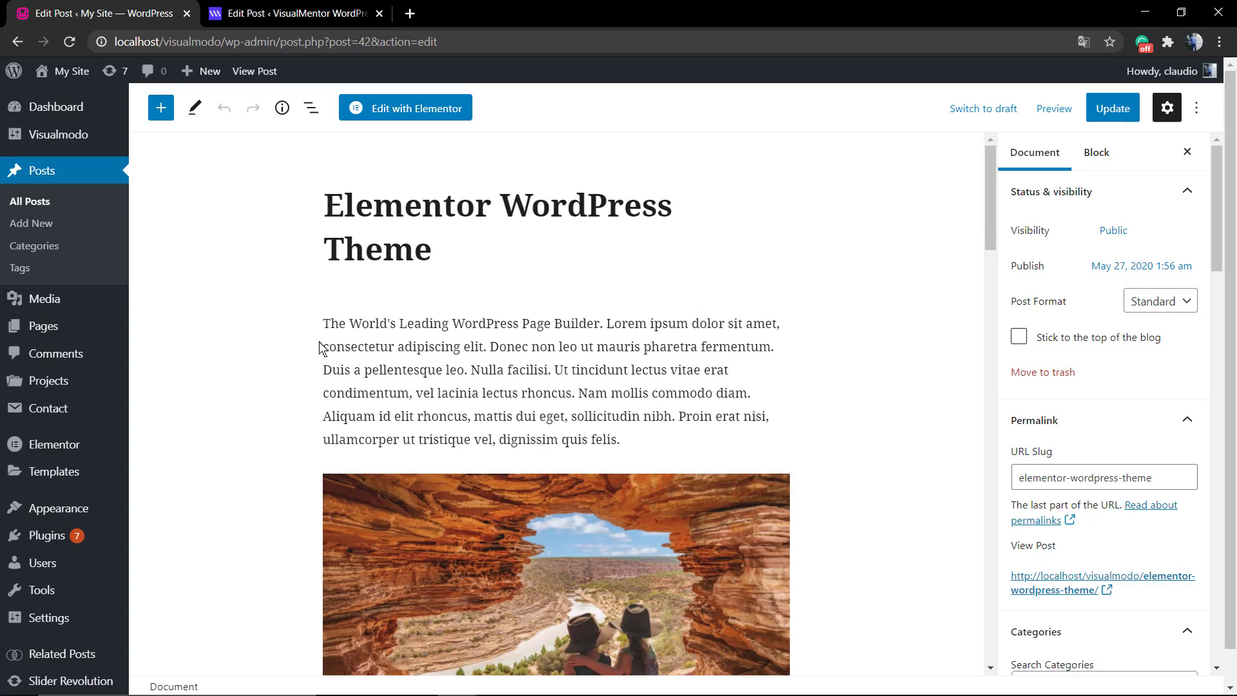